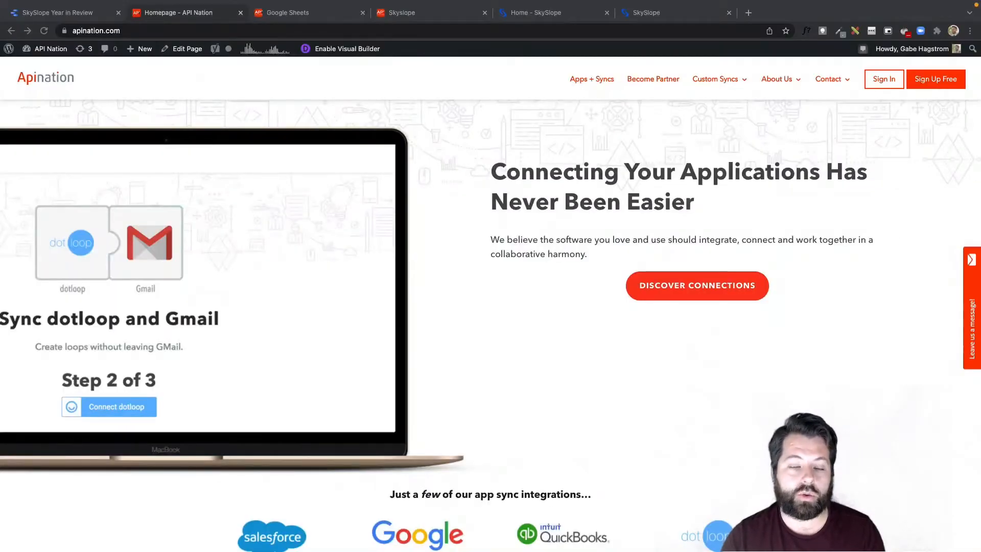
# Open the Skyslope and Google Sheets integration page from API Nation's application catalogue
pyautogui.click(685, 284)
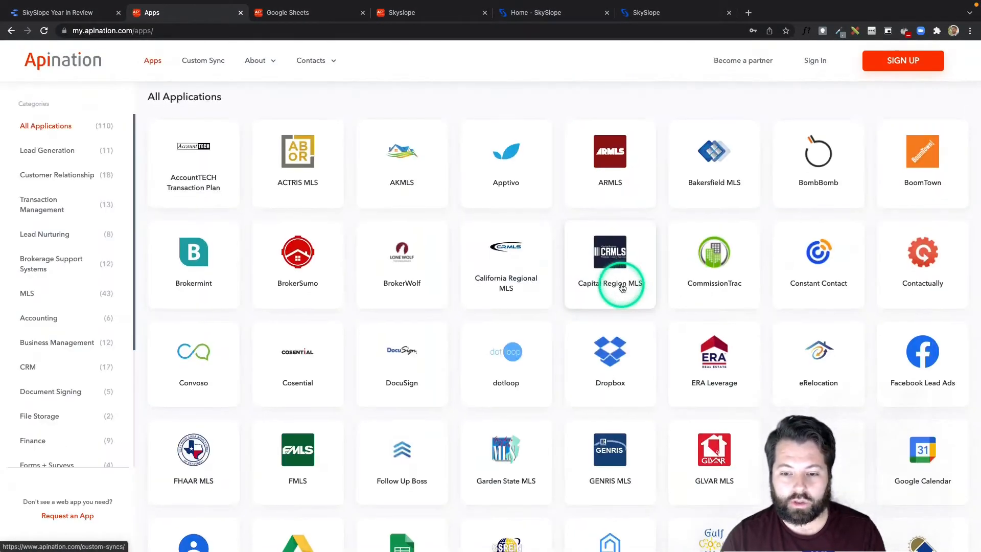
pyautogui.scroll(-2, 621, 284)
pyautogui.scroll(-7, 622, 289)
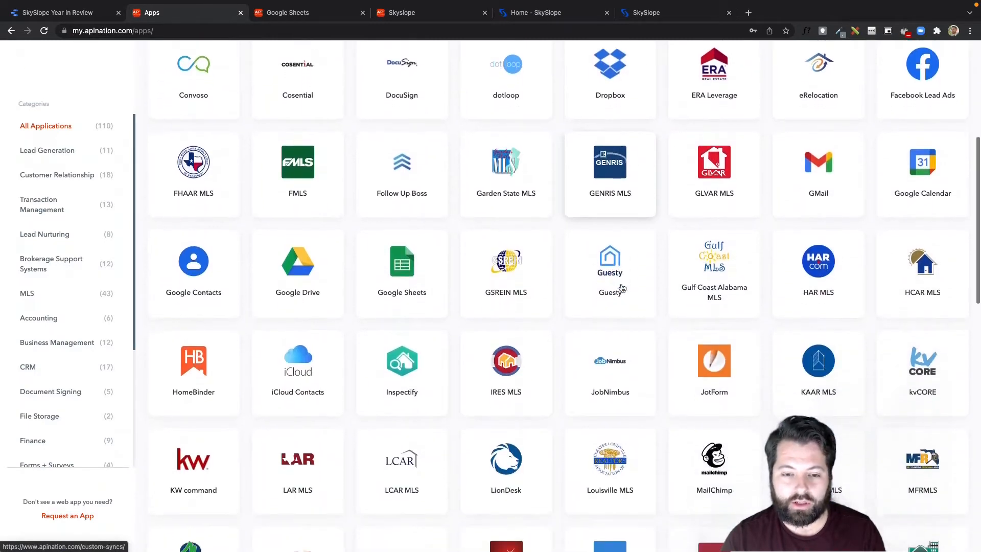
pyautogui.scroll(-5, 622, 288)
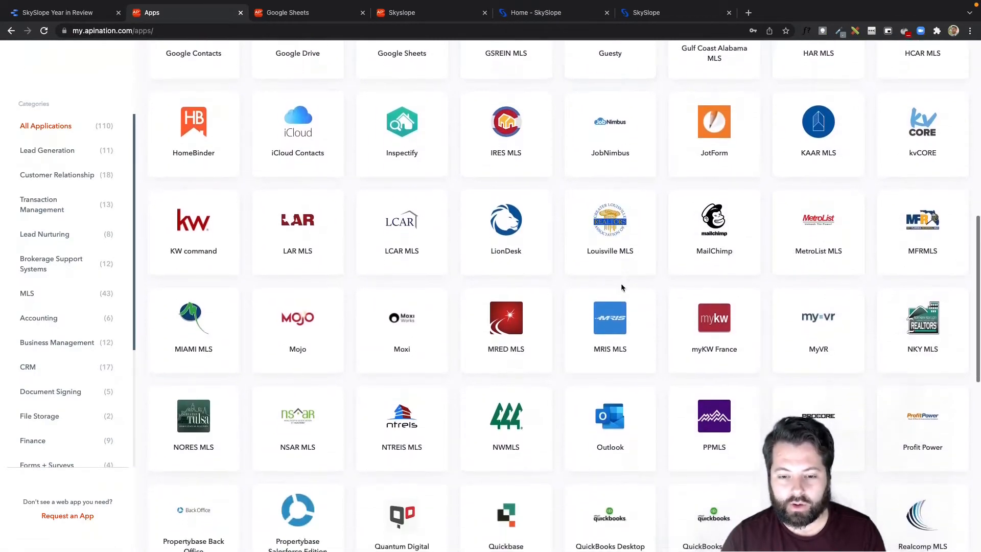
pyautogui.scroll(-5, 621, 286)
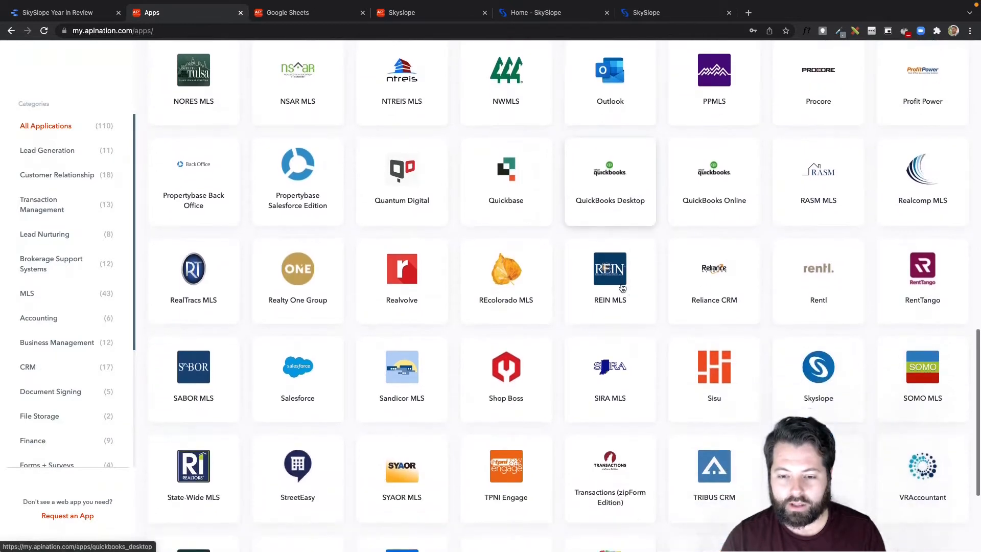
pyautogui.click(793, 396)
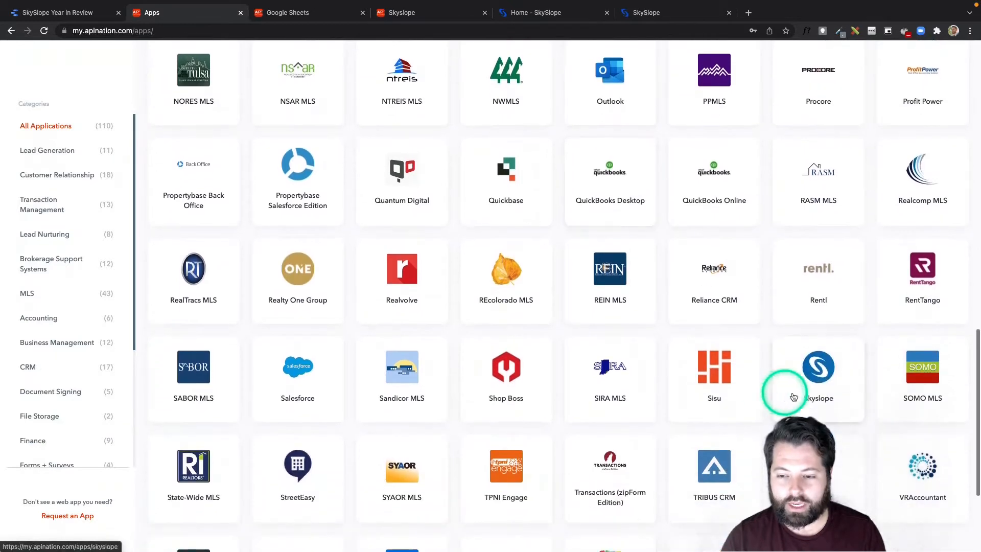
pyautogui.click(819, 375)
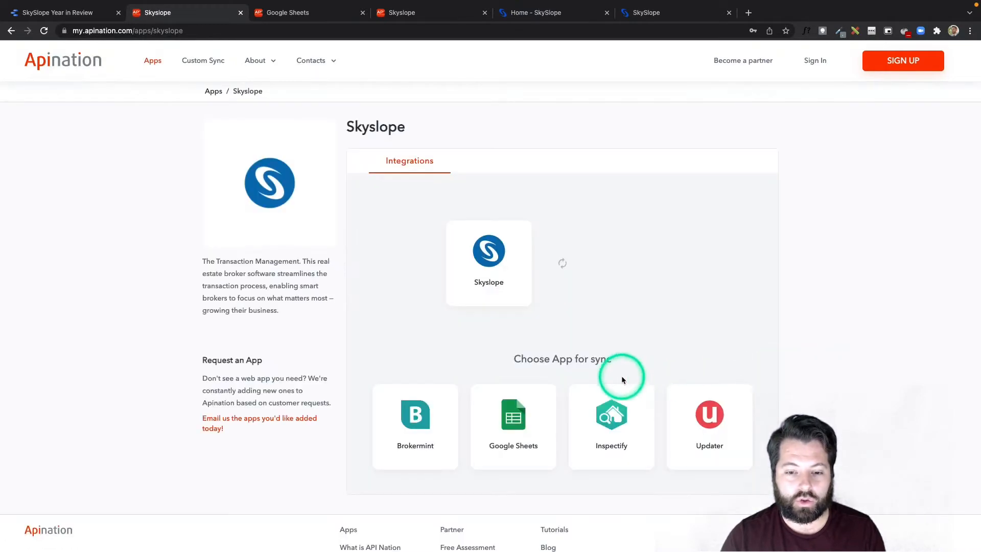
pyautogui.click(517, 414)
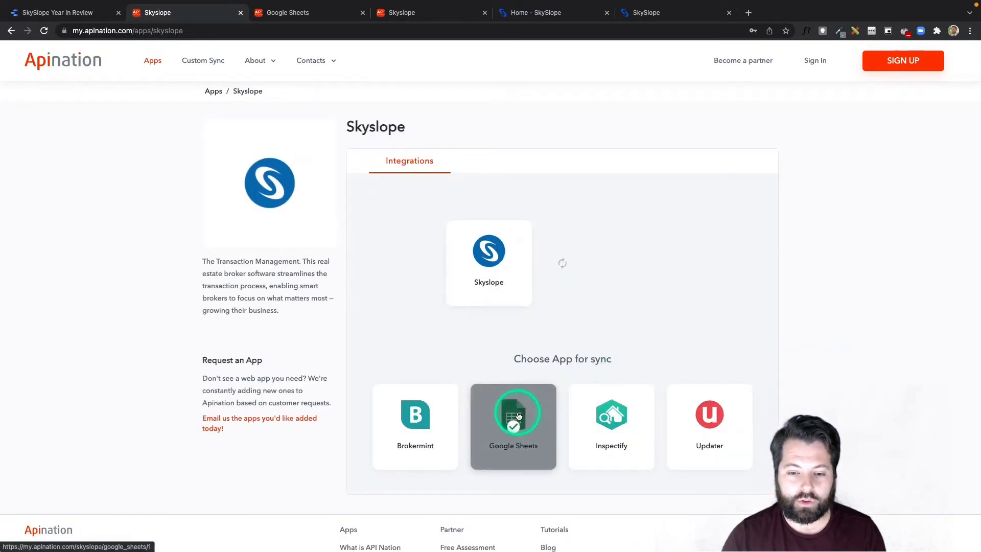
pyautogui.click(518, 416)
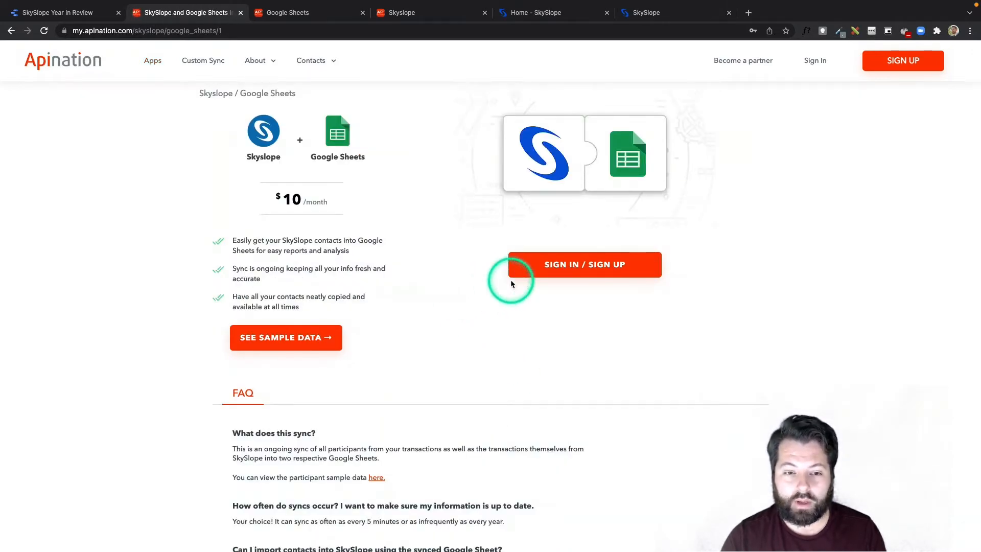
# Sign in to API Nation with the company Google account
pyautogui.click(594, 266)
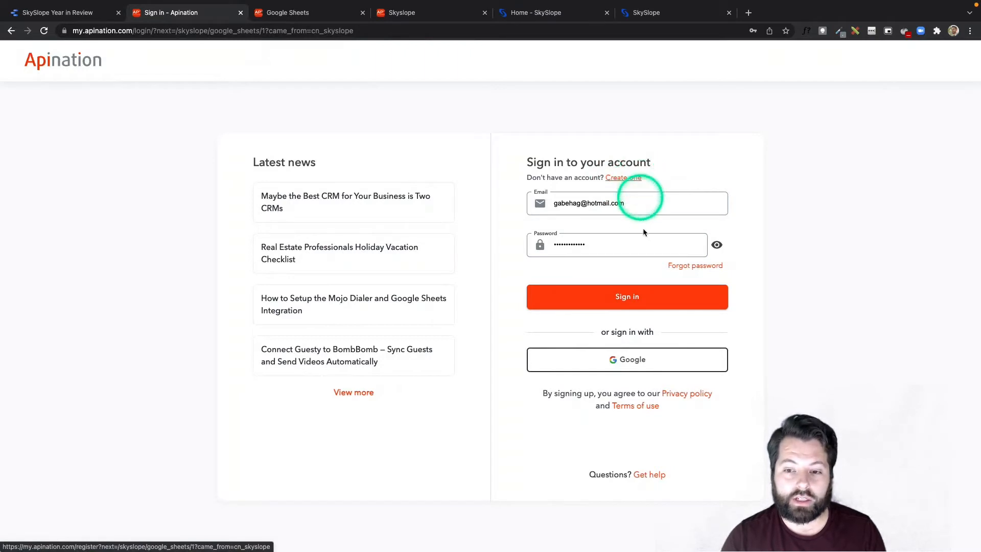
pyautogui.click(624, 360)
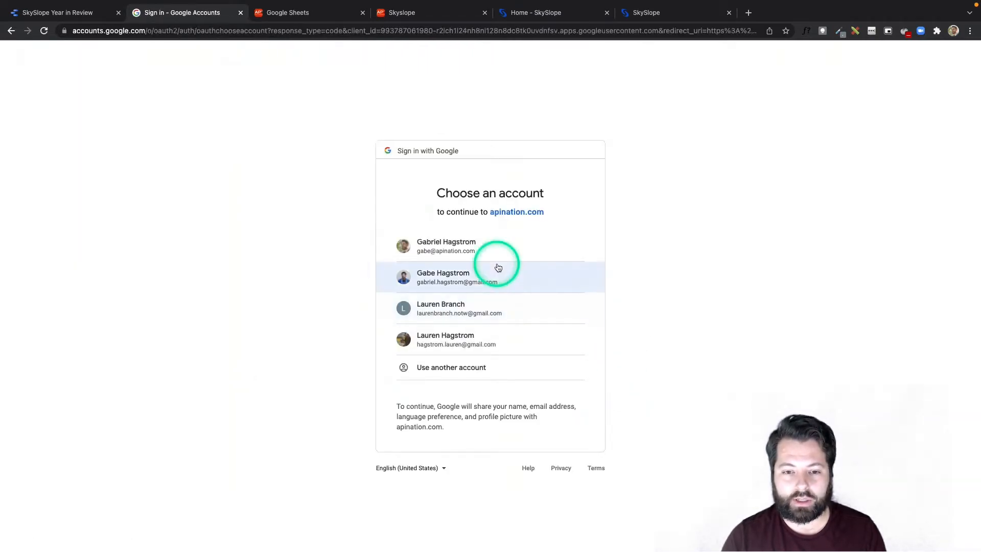
pyautogui.click(466, 250)
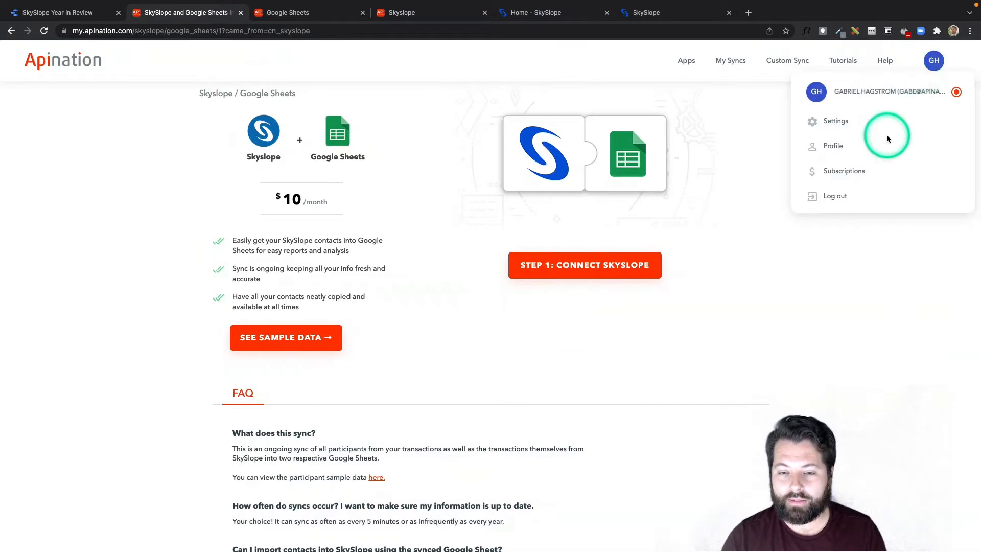
# Start the Skyslope connection and label it Brokerage
pyautogui.click(574, 264)
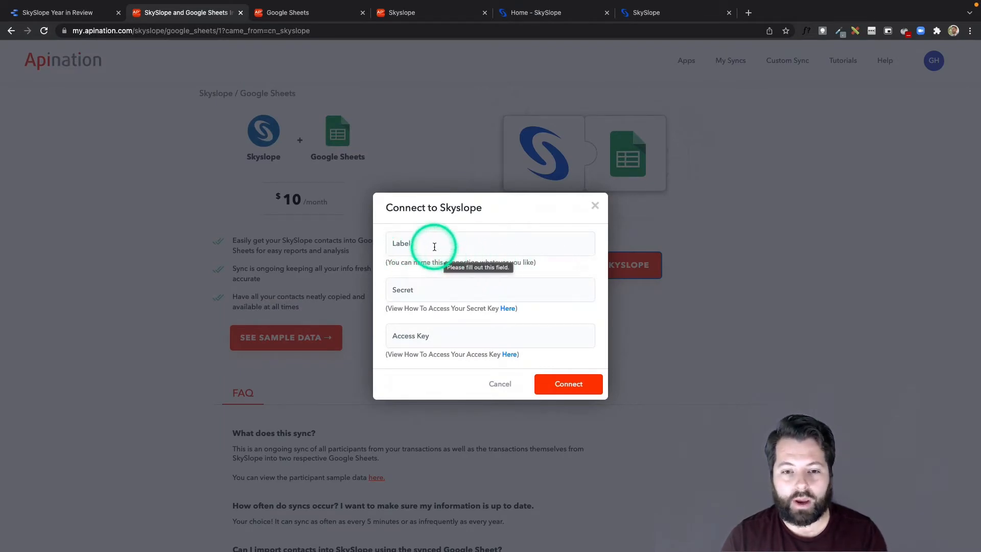
pyautogui.click(434, 247)
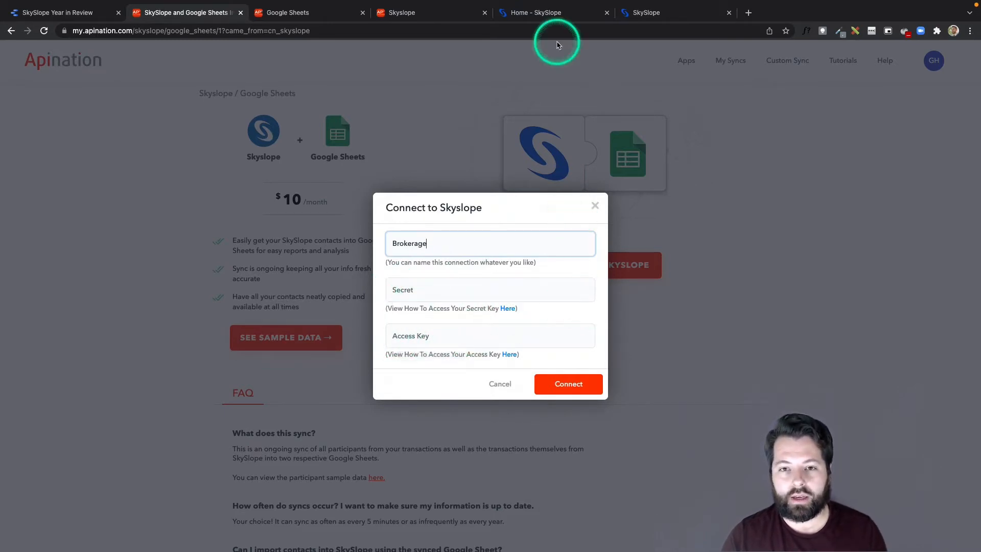
# Switch to SkySlope and generate a new API key in the account's integration settings
pyautogui.click(559, 16)
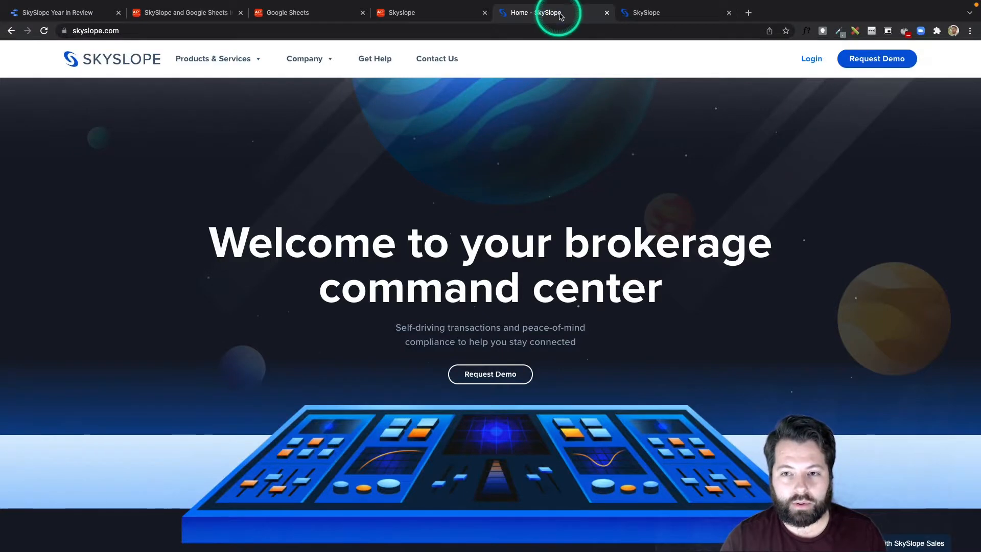
pyautogui.hotkey('ctrl', 'Tab')
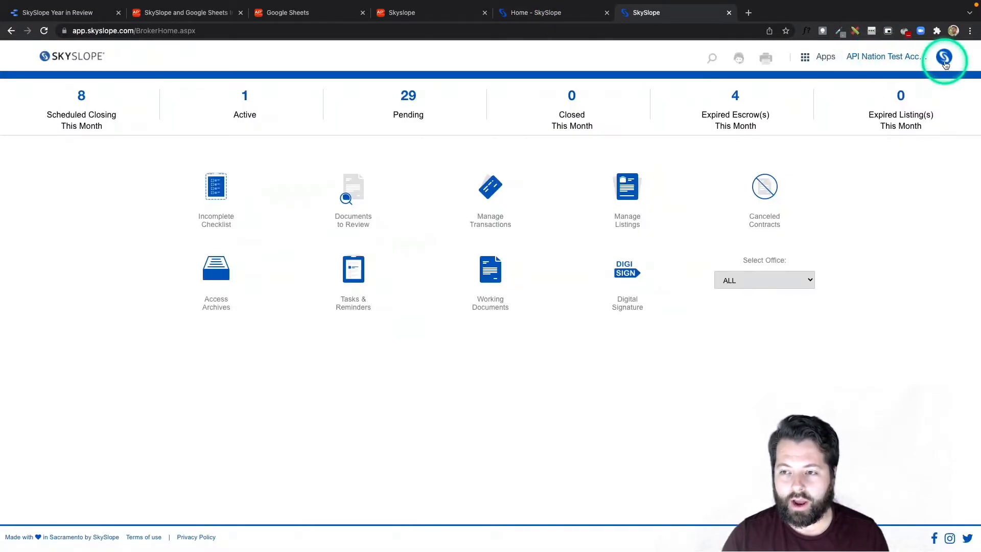
pyautogui.click(944, 59)
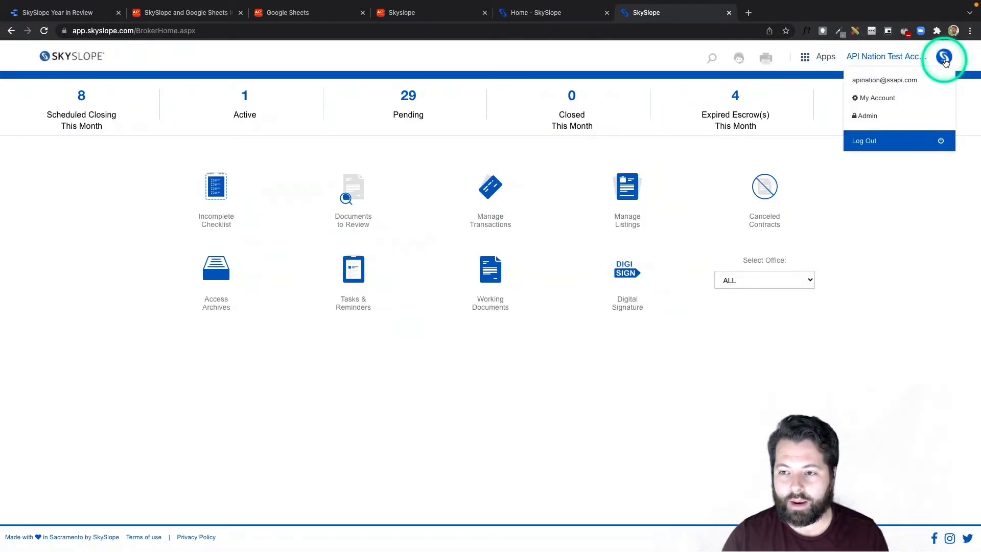
pyautogui.click(871, 98)
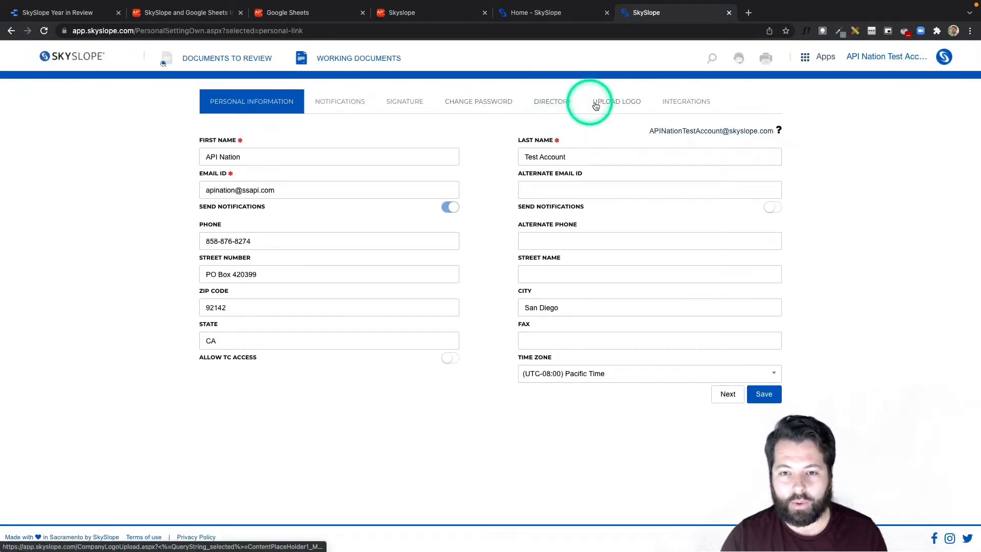
pyautogui.click(688, 102)
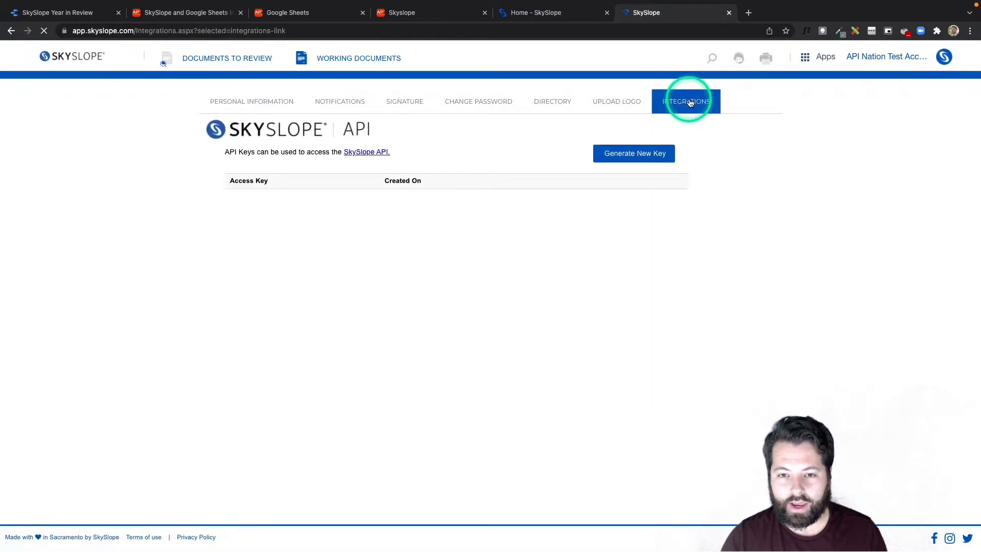
pyautogui.click(633, 160)
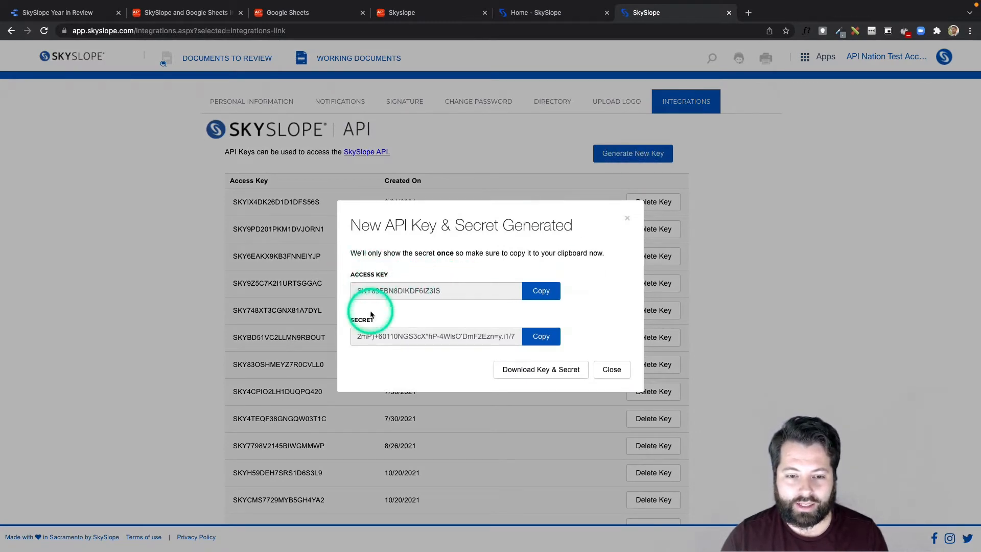
# Copy the generated API secret from SkySlope and paste it as the Secret of the Skyslope connection
pyautogui.click(542, 340)
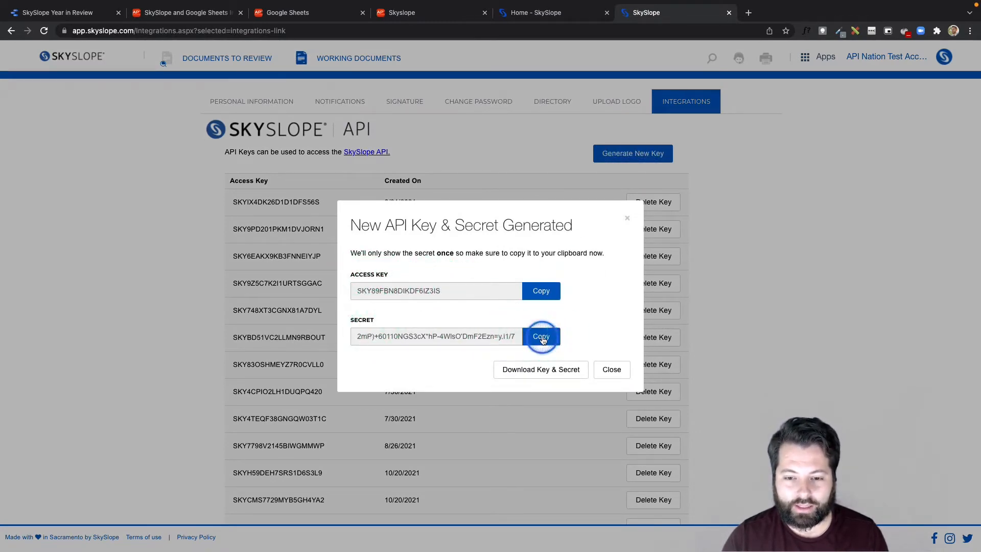
pyautogui.hotkey('ctrl', '2')
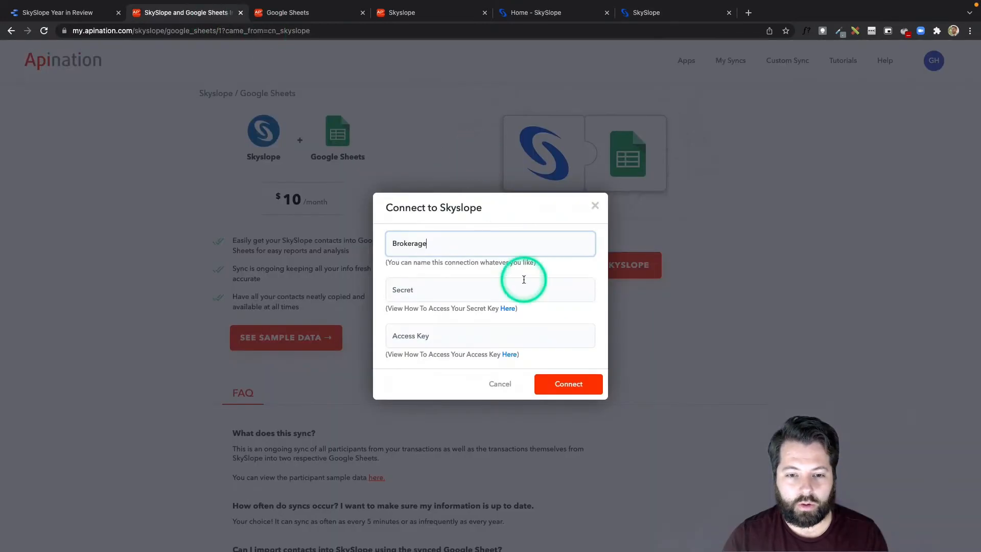
pyautogui.click(416, 289)
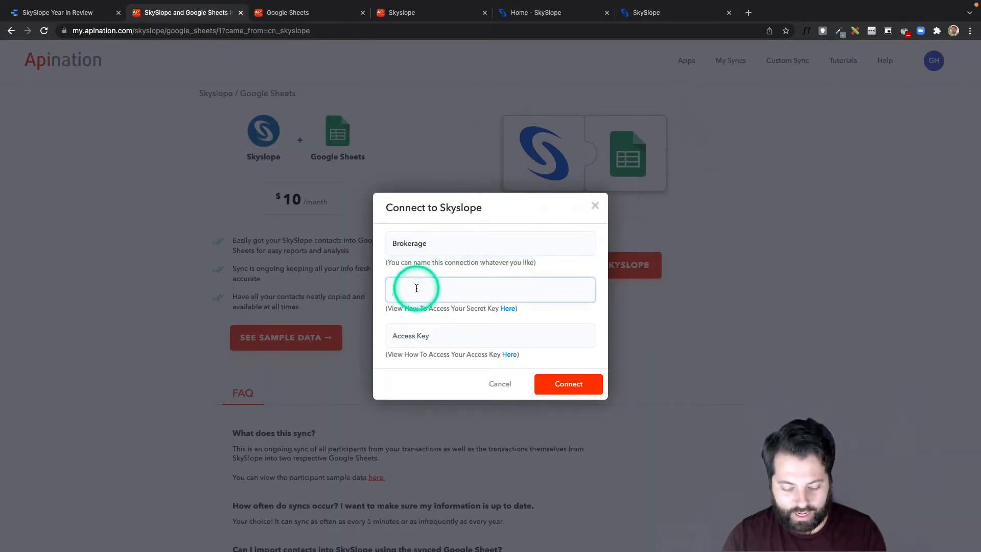
# Copy the new access key from SkySlope, paste it as the connection's Access Key, and connect the Skyslope account
pyautogui.click(647, 12)
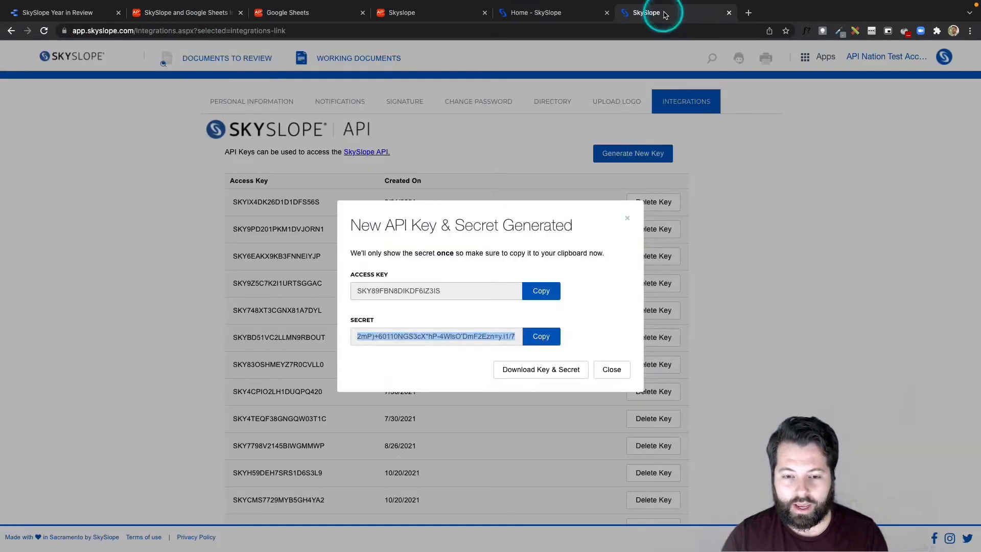
pyautogui.click(539, 291)
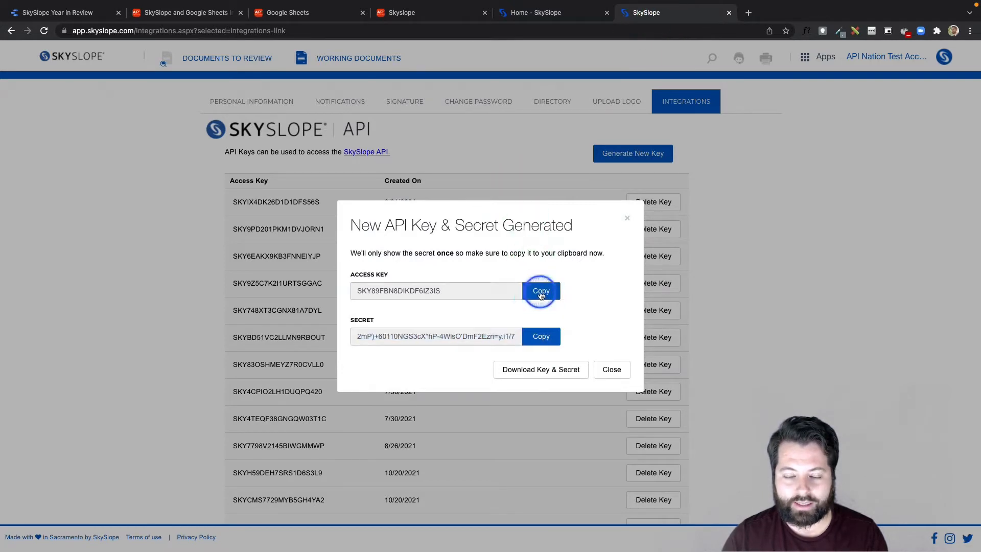
pyautogui.click(207, 15)
pyautogui.click(415, 337)
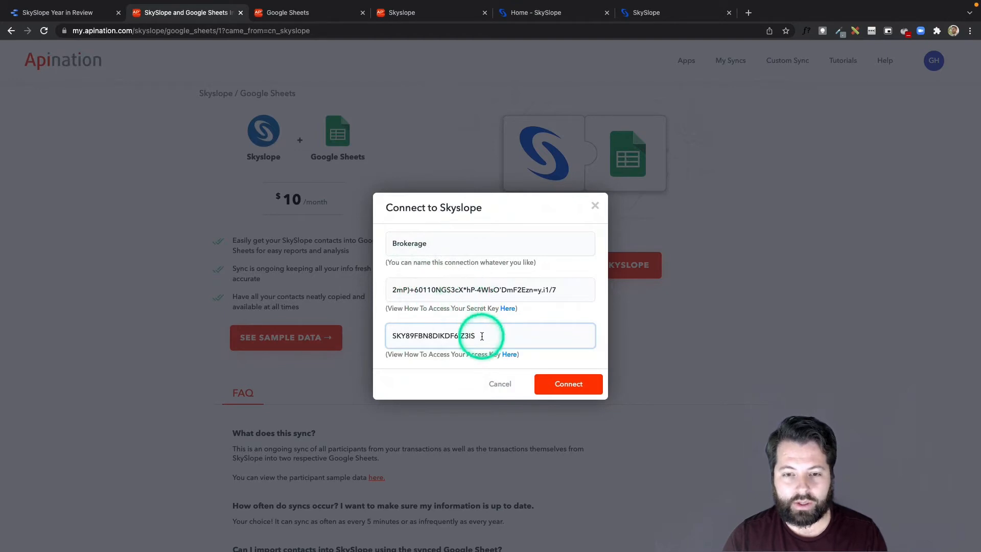
pyautogui.click(565, 384)
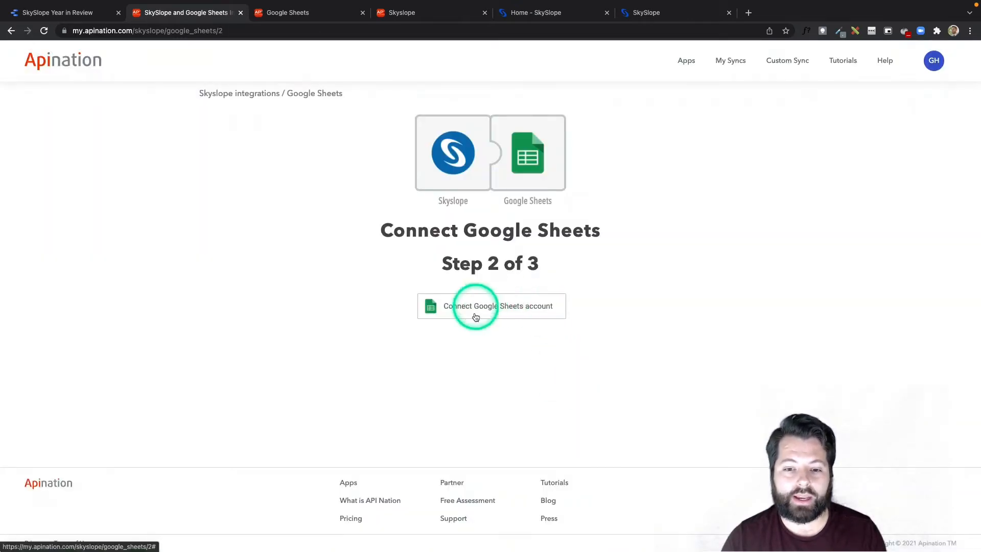
# Connect the company Google account with access to Google Sheets, and start syncing both transactions and participants with Sync All on First Run
pyautogui.click(480, 309)
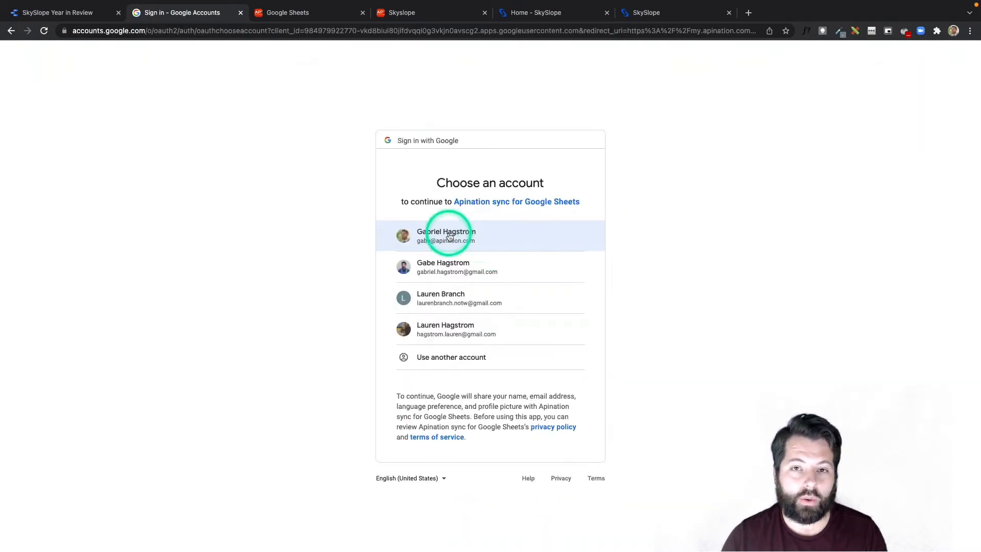
pyautogui.click(448, 235)
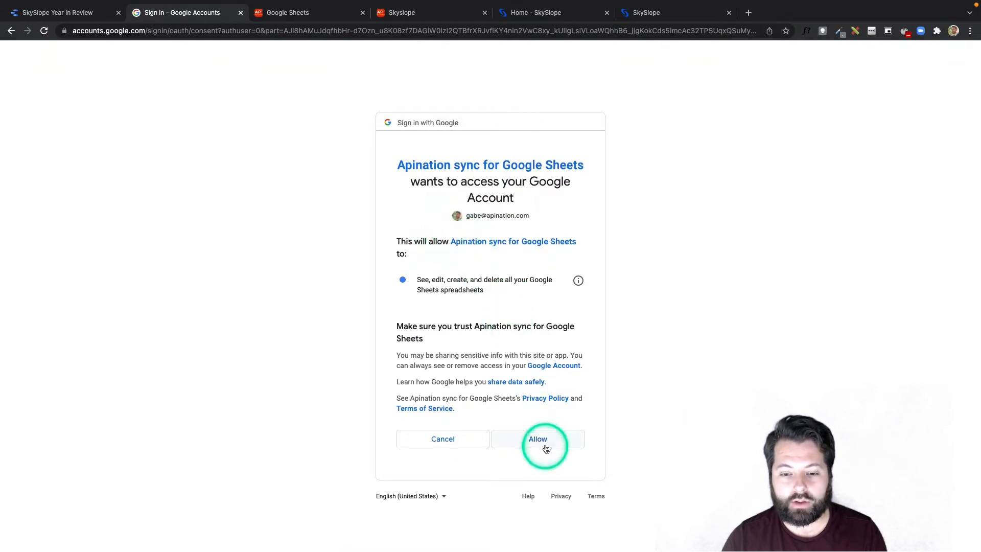
pyautogui.click(543, 439)
pyautogui.click(543, 433)
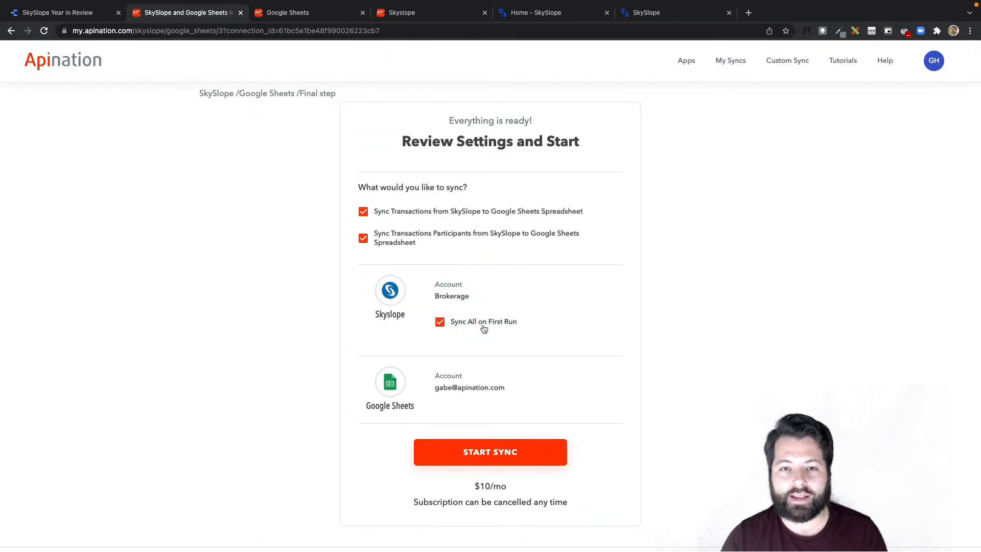
pyautogui.click(494, 454)
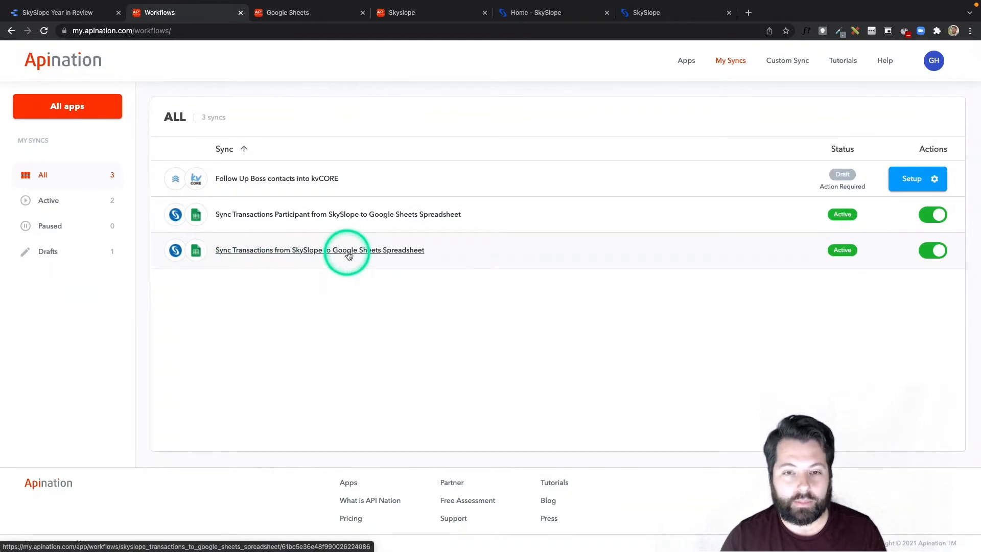
# Open the newly created Skyslope transactions spreadsheet from Google Drive and select its web address
pyautogui.click(319, 261)
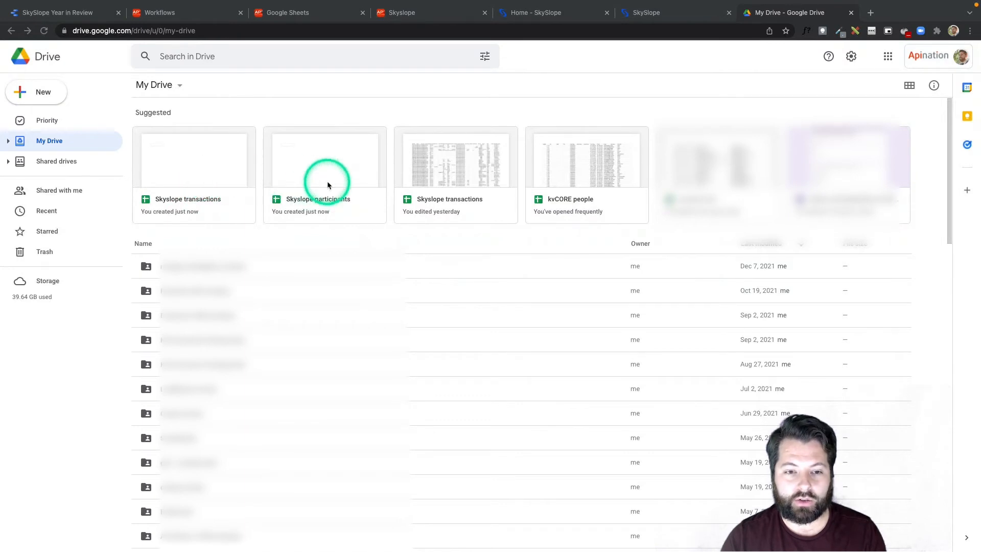
pyautogui.doubleClick(192, 203)
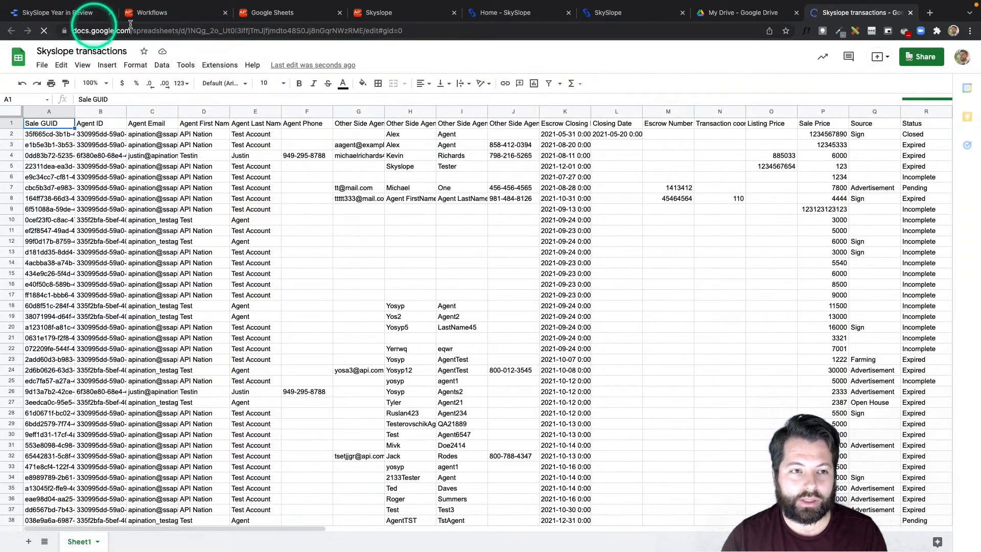
pyautogui.click(161, 29)
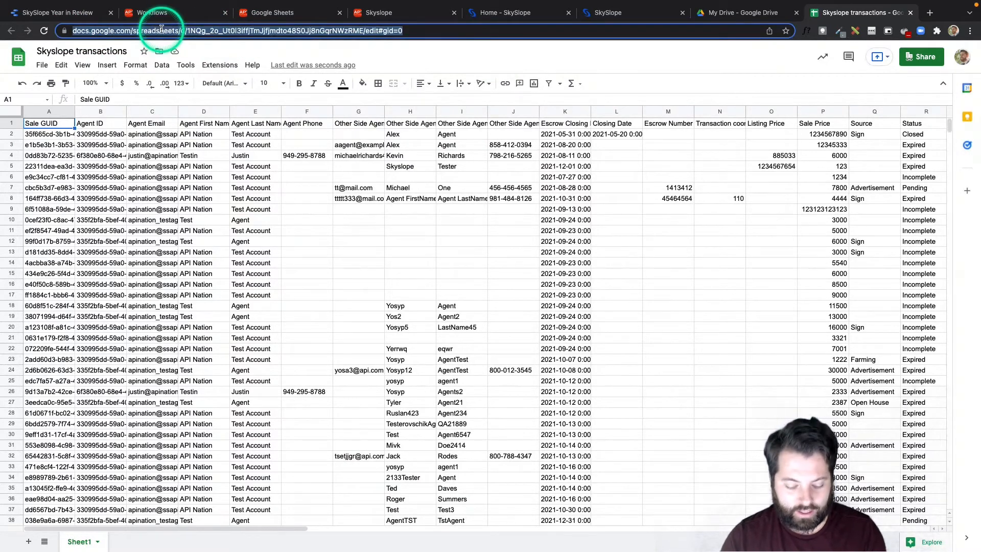
# Start a copy of the SkySlope Year in Review template in Data Studio and create a Google Sheets data source for it
pyautogui.click(429, 352)
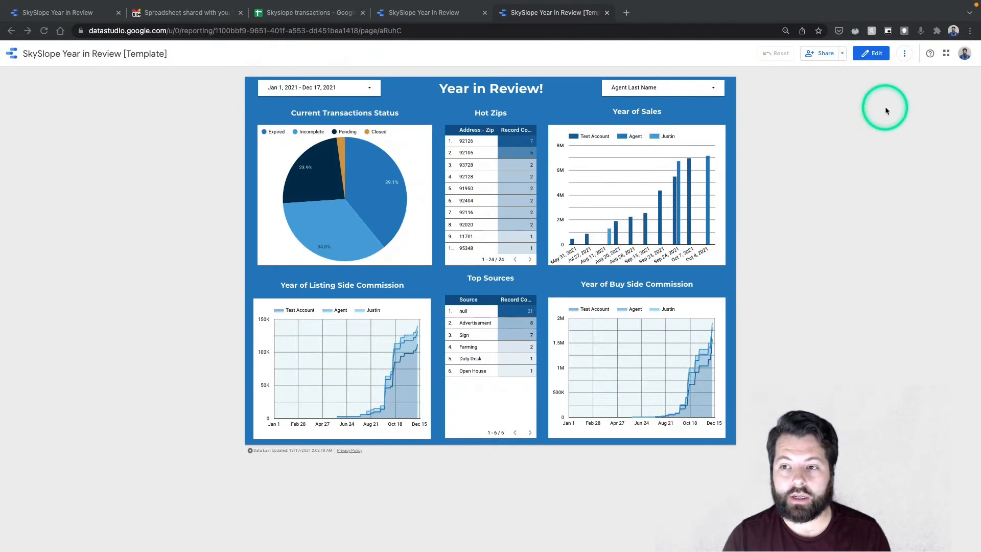
pyautogui.click(904, 55)
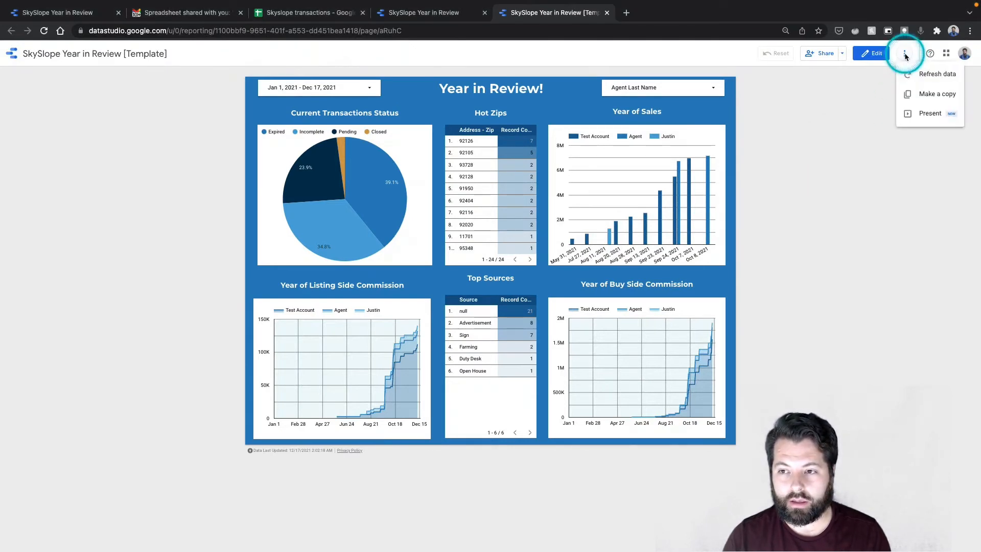
pyautogui.click(923, 96)
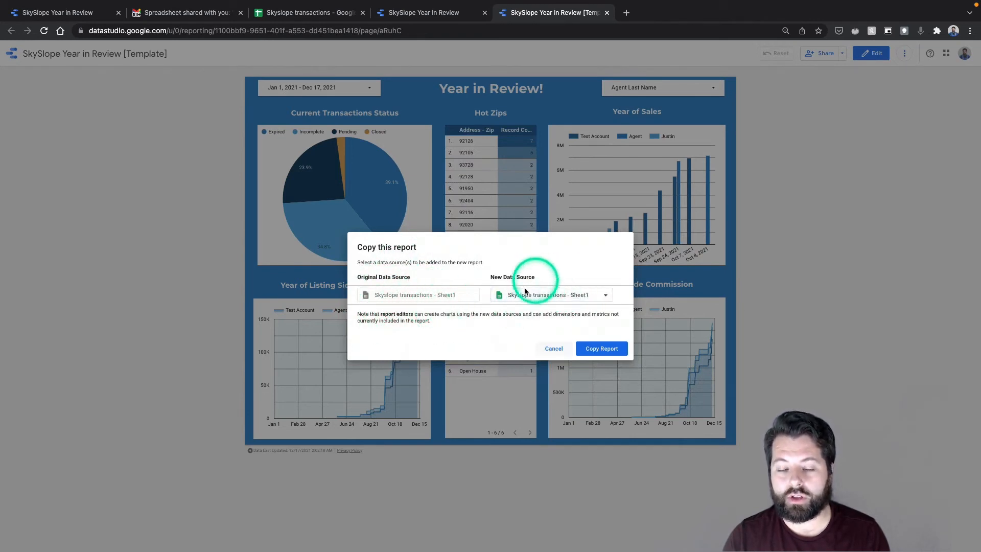
pyautogui.click(573, 295)
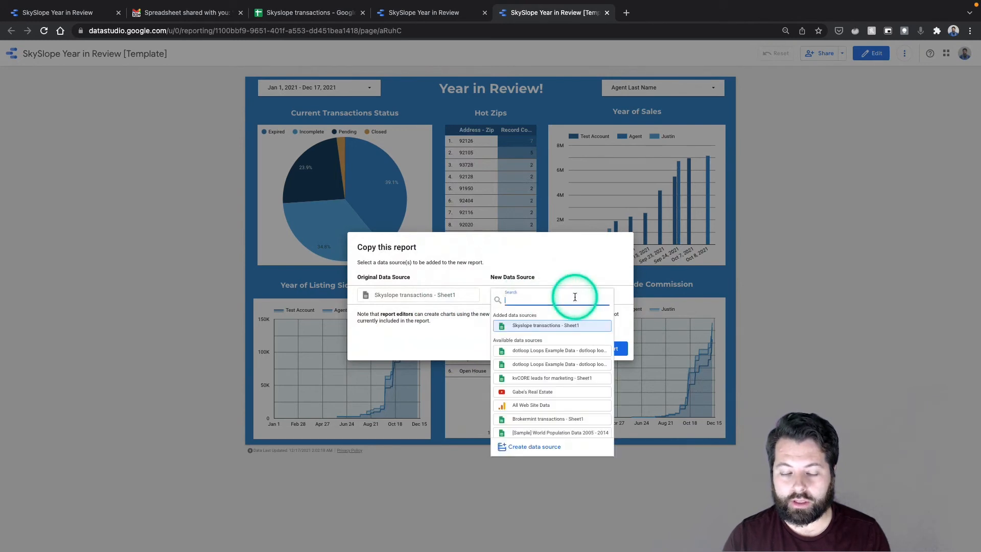
pyautogui.click(531, 447)
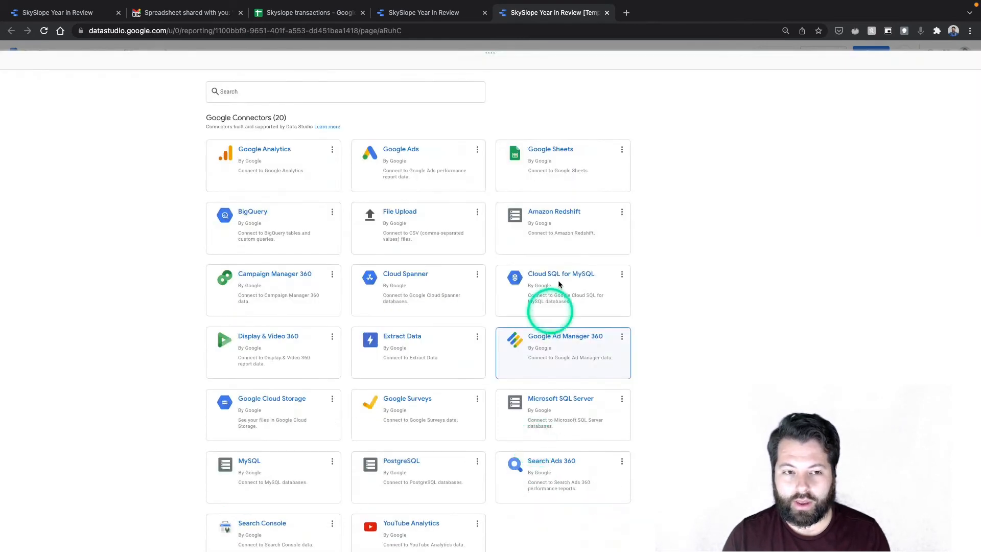
pyautogui.click(561, 178)
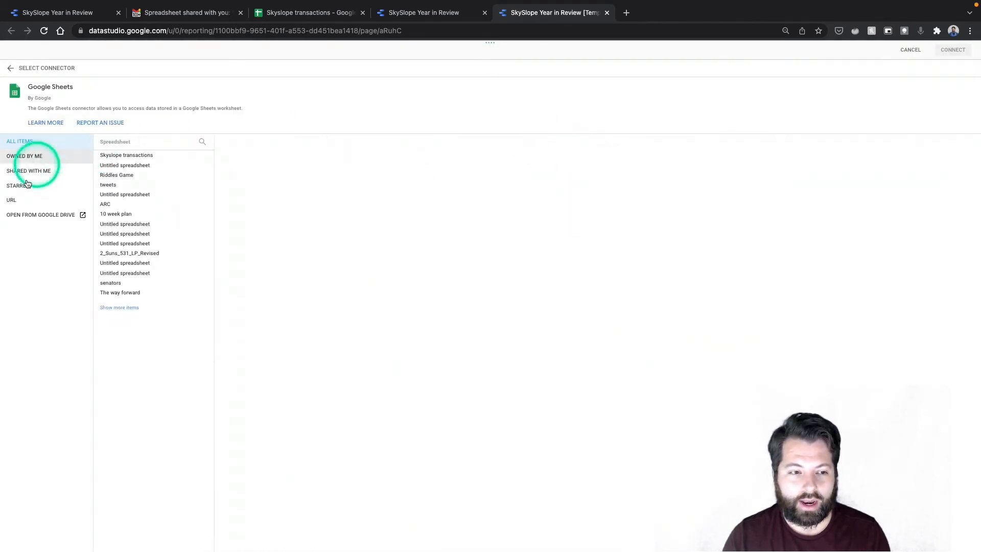
# Specify the Skyslope transactions spreadsheet by its pasted URL and connect its Sheet1, with first-row headers and hidden cells included
pyautogui.click(14, 203)
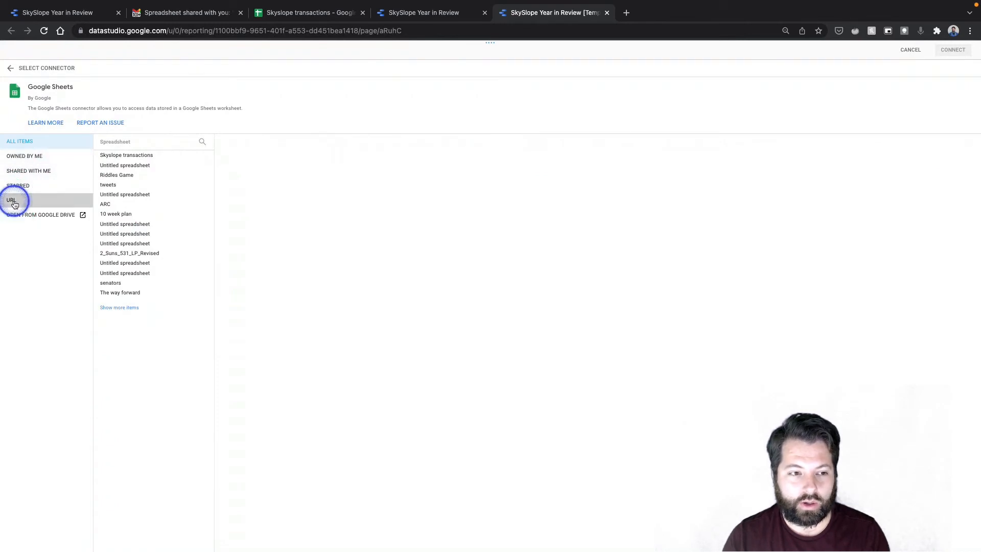
pyautogui.click(128, 158)
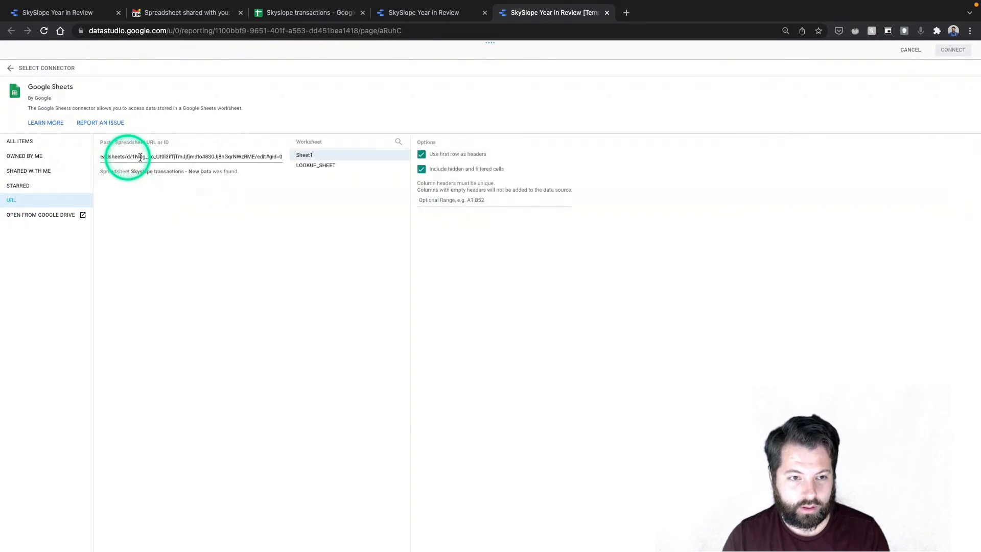
pyautogui.click(309, 155)
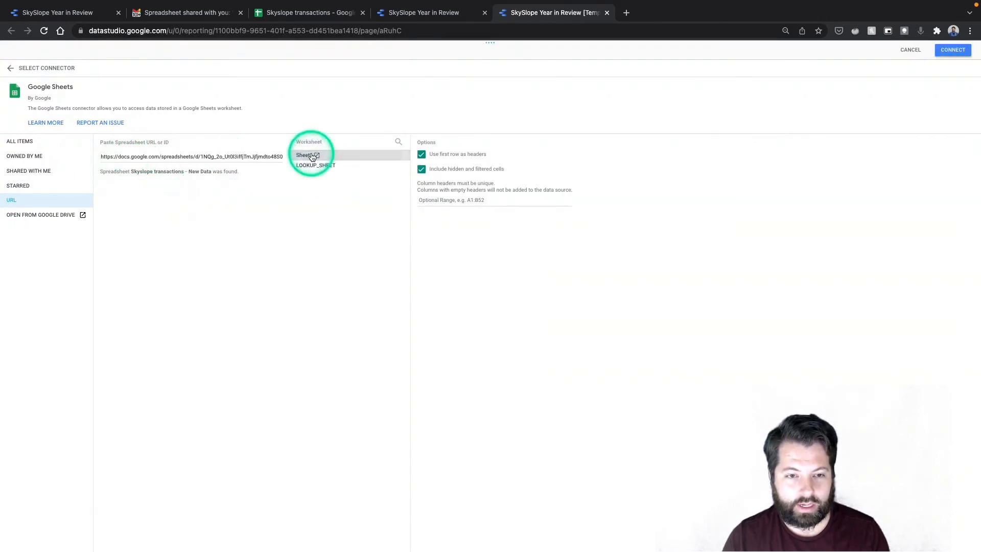
pyautogui.click(577, 155)
pyautogui.click(952, 50)
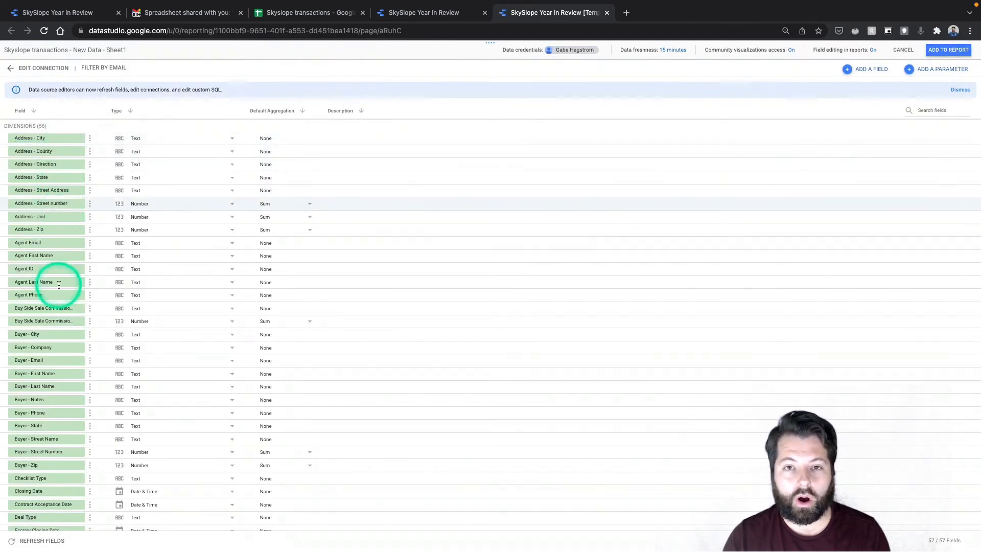
# Set the Listing Price field's type to Currency (USD - US Dollar ($)) in the data source
pyautogui.scroll(-1, 48, 437)
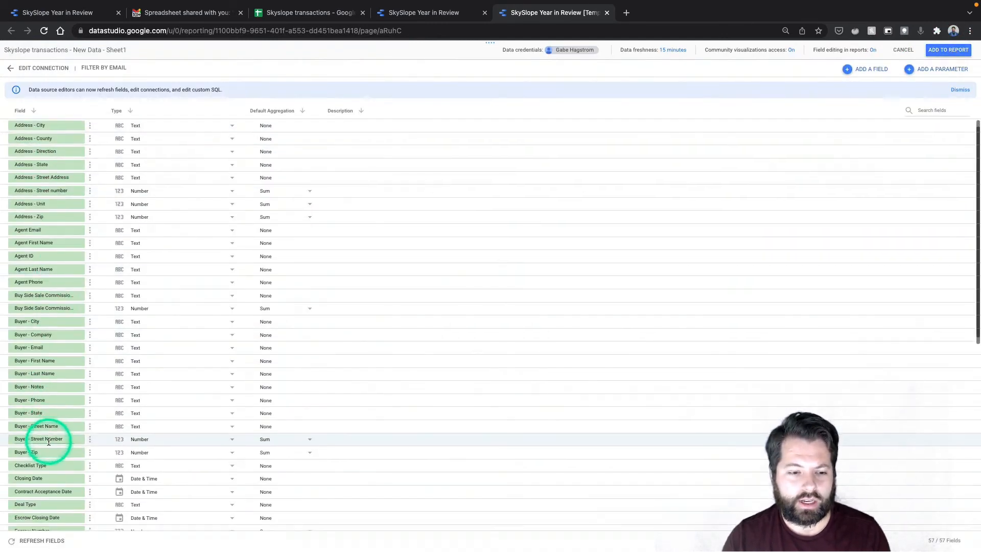
pyautogui.scroll(-5, 48, 441)
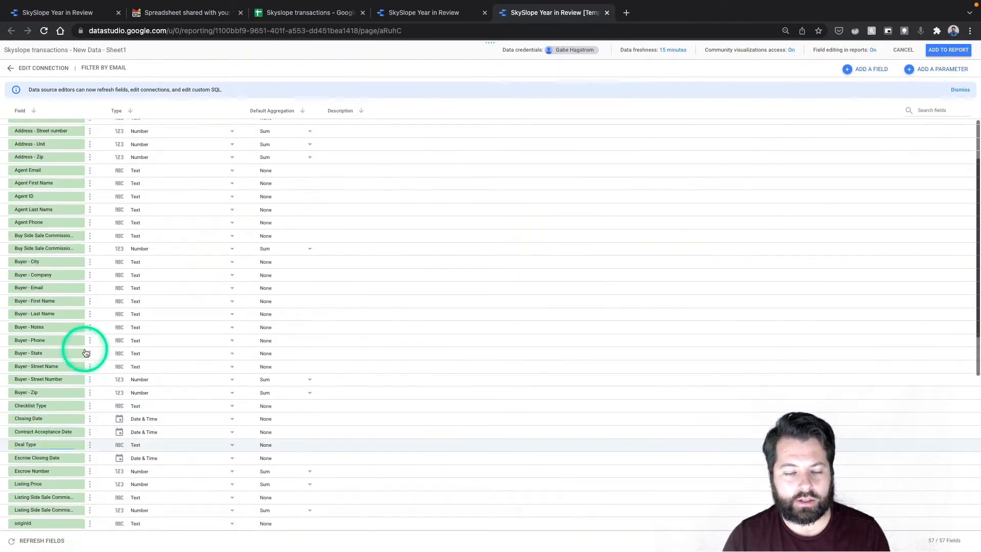
pyautogui.scroll(-9, 86, 353)
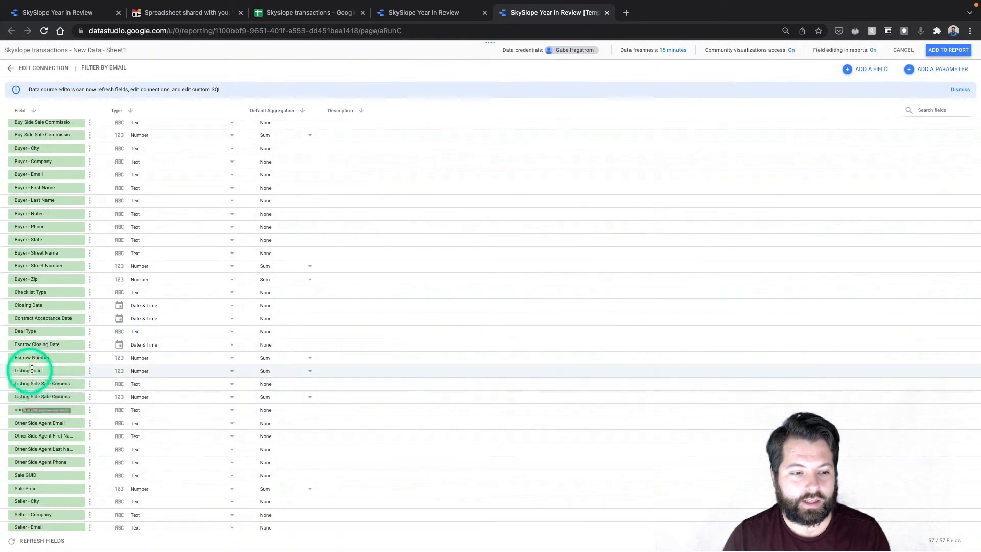
pyautogui.click(140, 371)
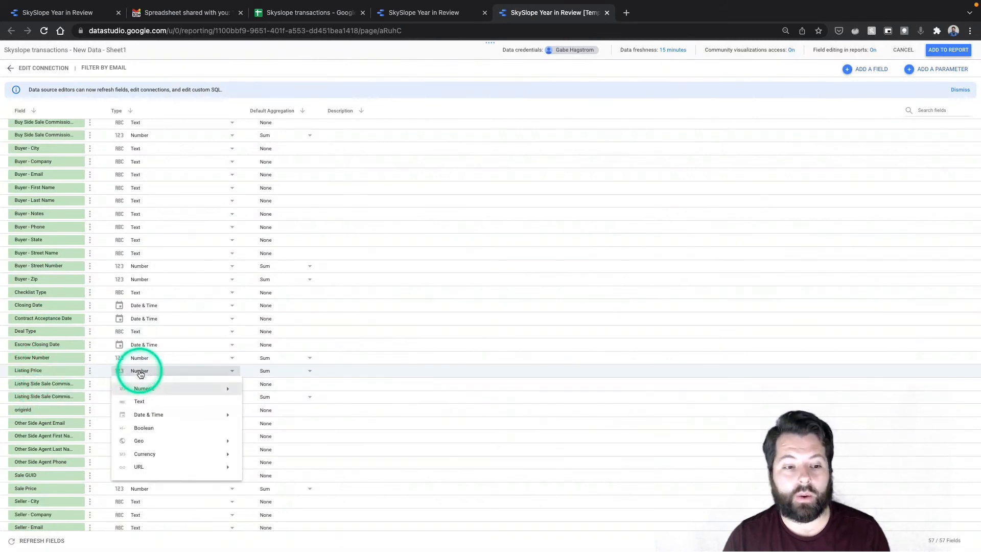
pyautogui.moveTo(152, 392)
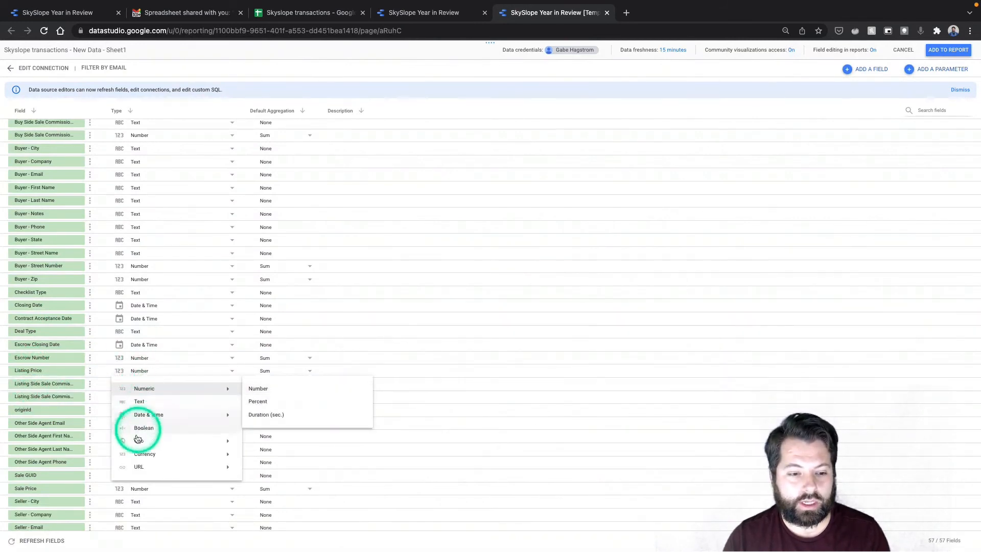
pyautogui.moveTo(137, 453)
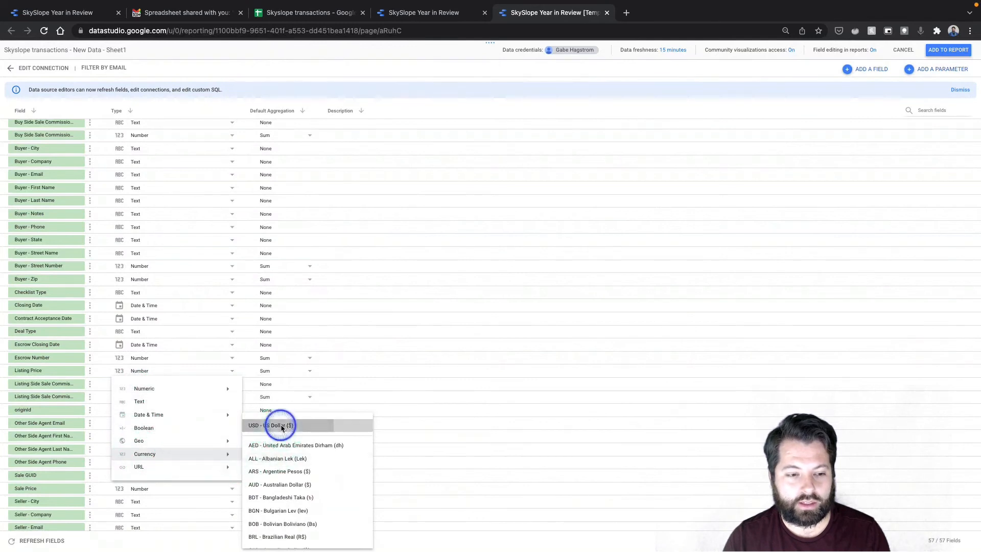
pyautogui.click(282, 427)
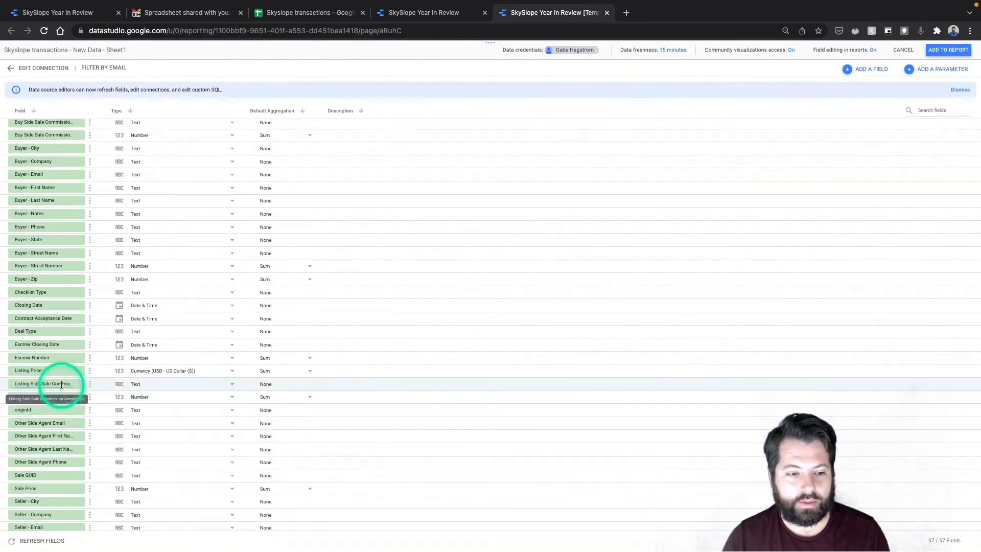
# Set the Listing Side Sale Commission amount field to USD currency and the listing side commission percentage field to Percent
pyautogui.click(133, 383)
pyautogui.moveTo(148, 467)
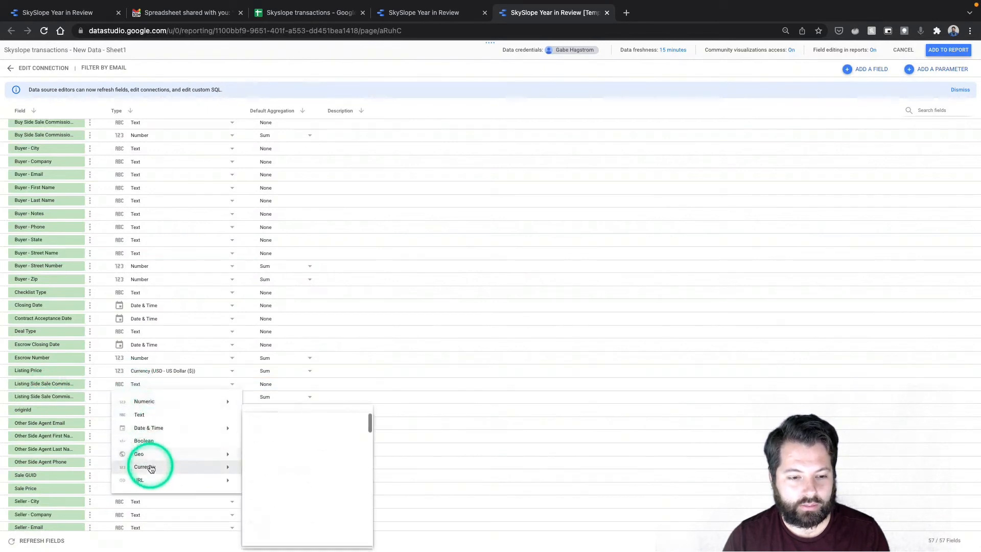
pyautogui.click(284, 424)
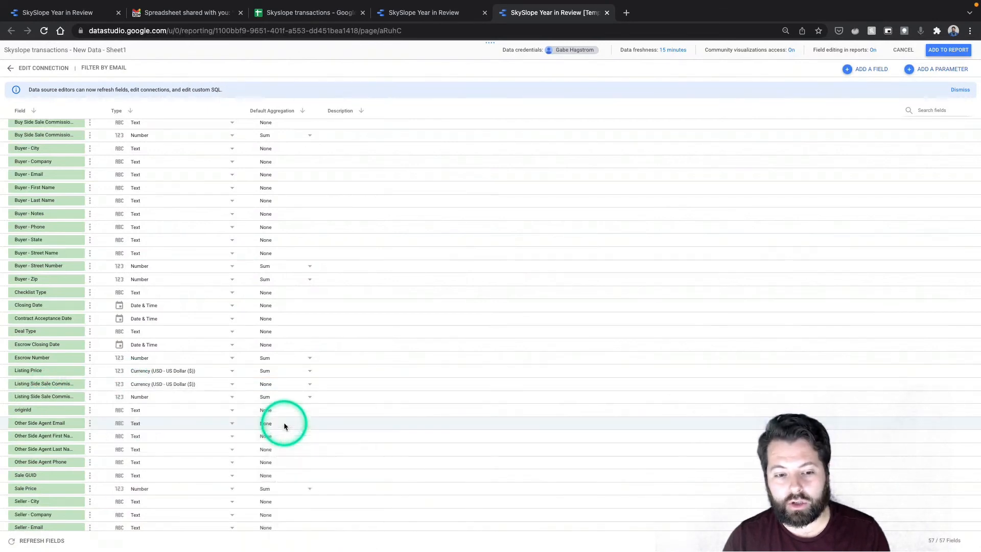
pyautogui.click(123, 399)
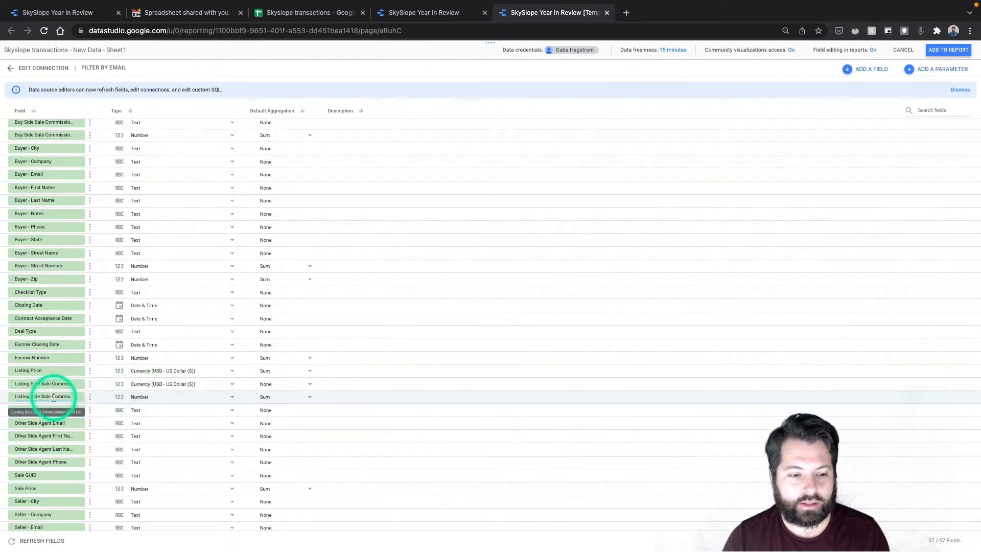
pyautogui.click(136, 397)
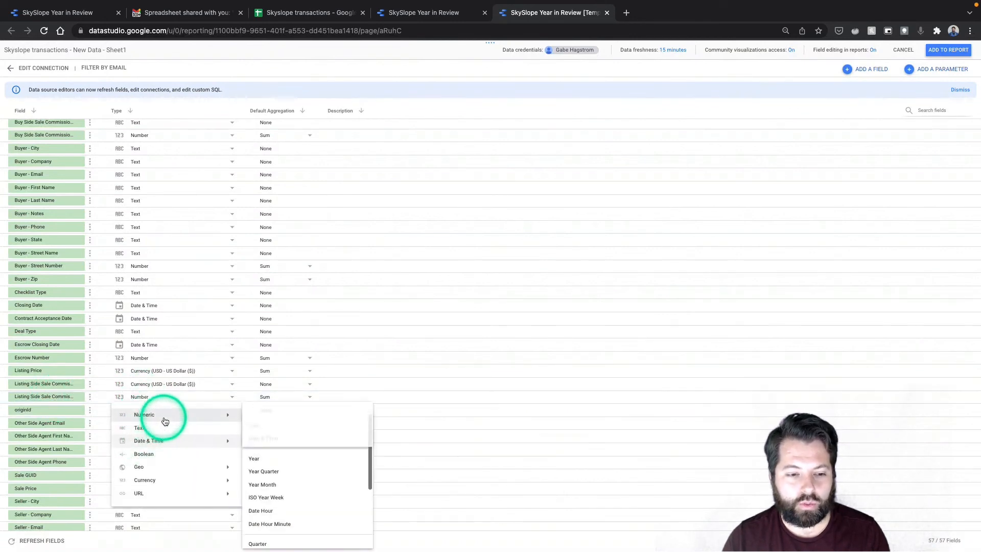
pyautogui.click(256, 428)
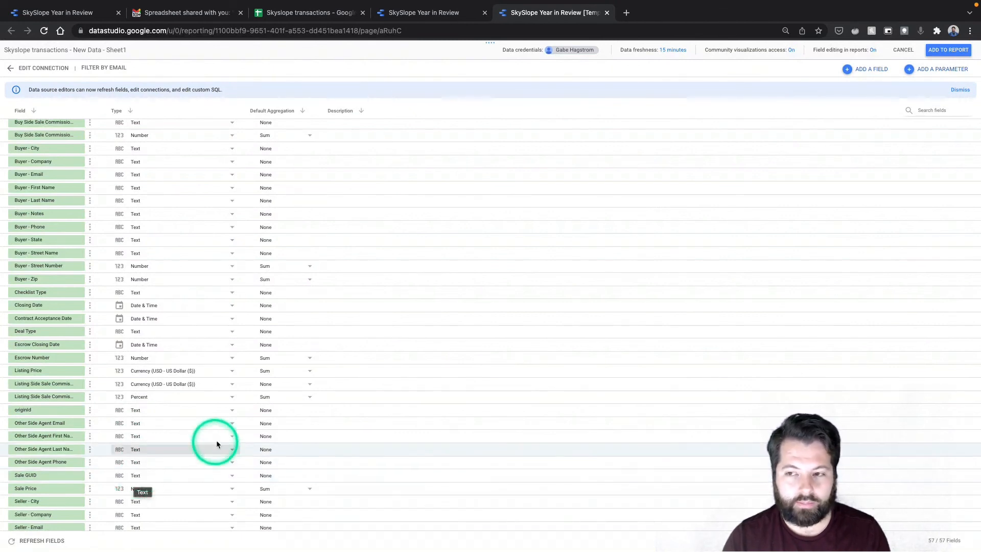
# Add the configured Skyslope transactions data source to the report and create the report copy
pyautogui.click(959, 54)
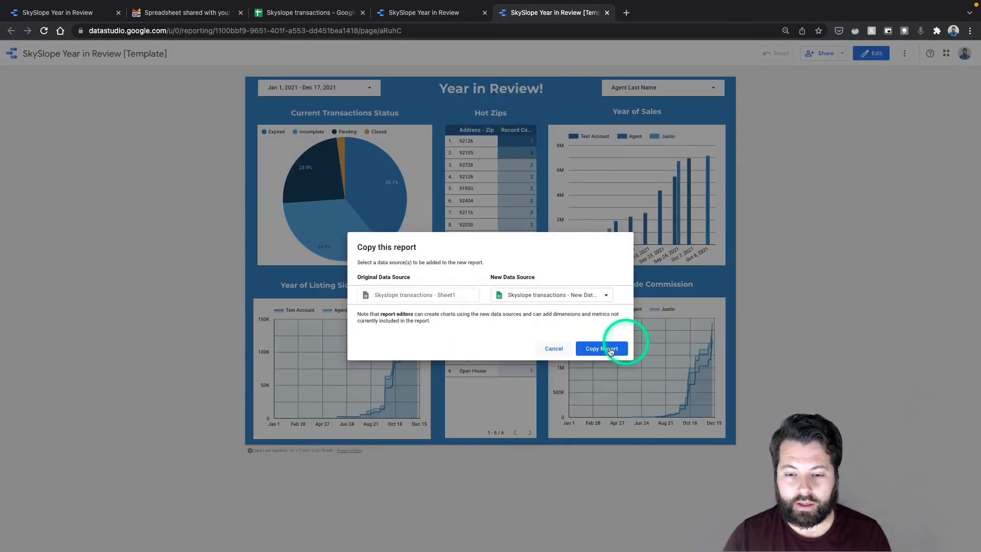
pyautogui.click(597, 349)
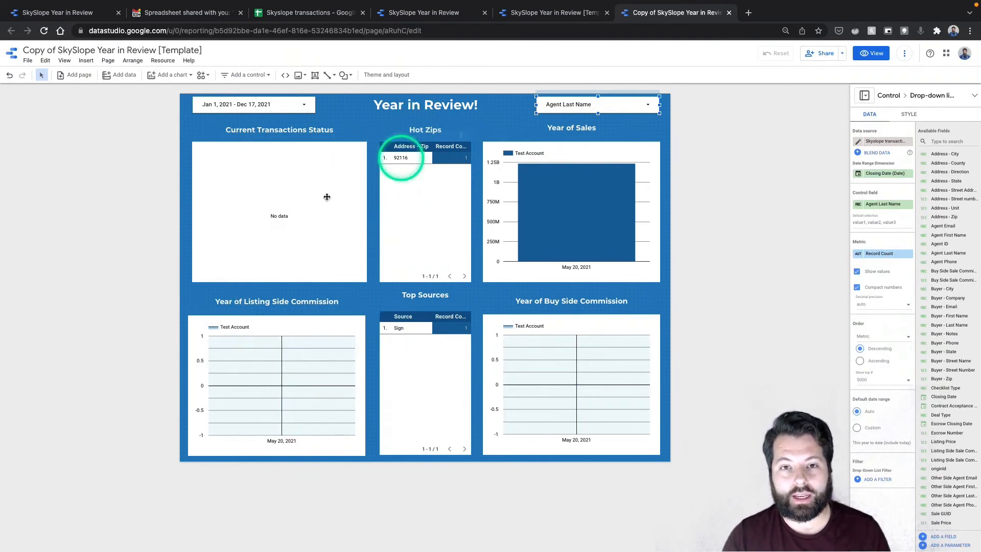
# Examine the preset periods offered by the report's date range control, and close it without applying a different range
pyautogui.click(307, 105)
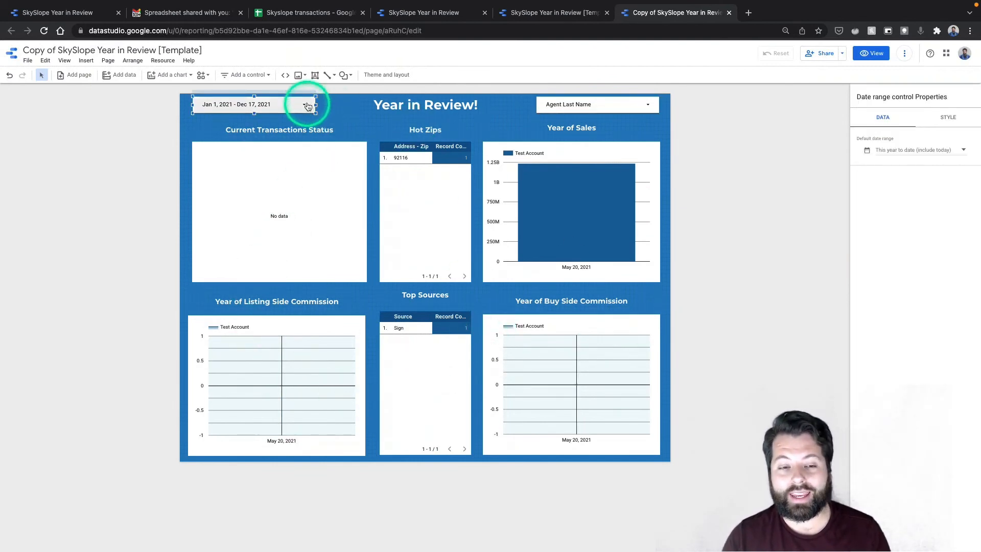
pyautogui.click(308, 105)
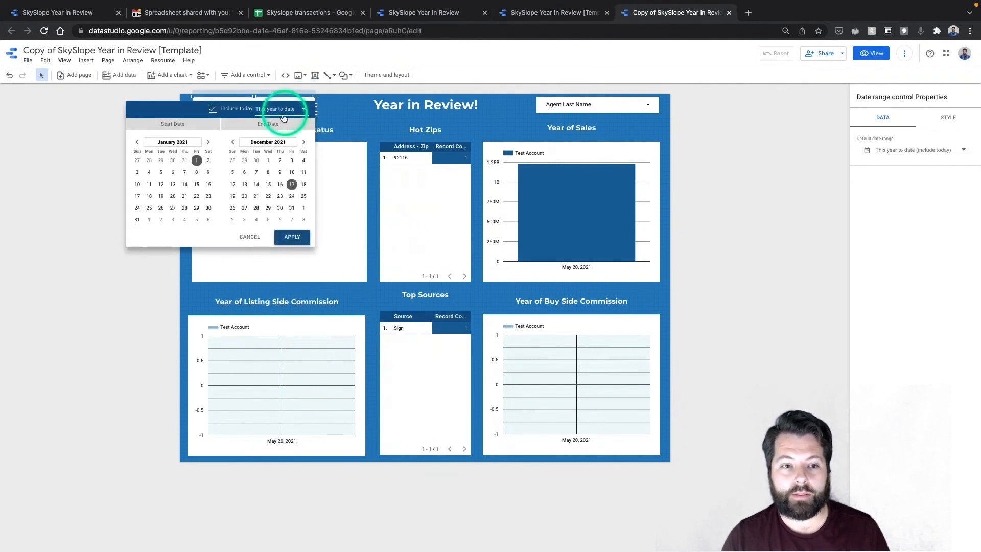
pyautogui.click(283, 110)
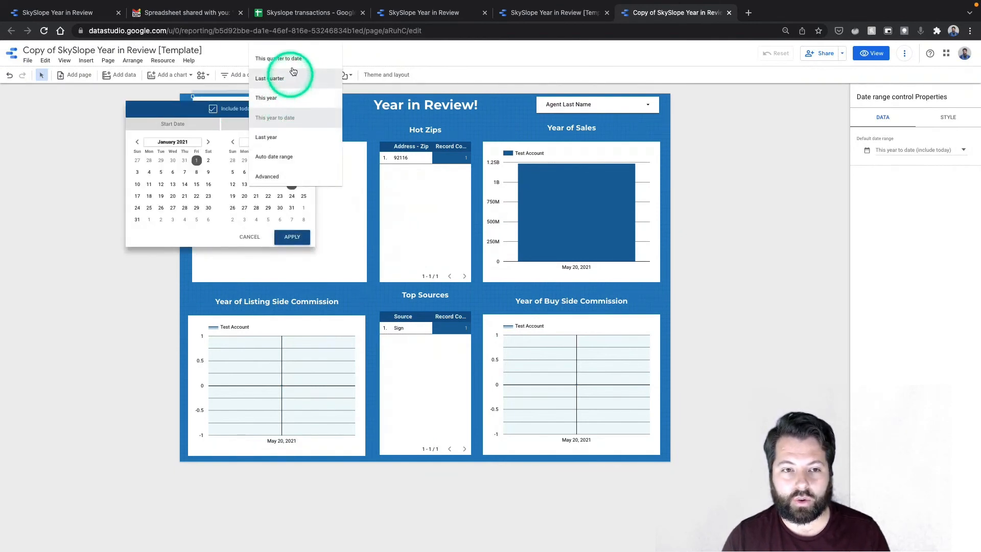
pyautogui.scroll(5, 281, 153)
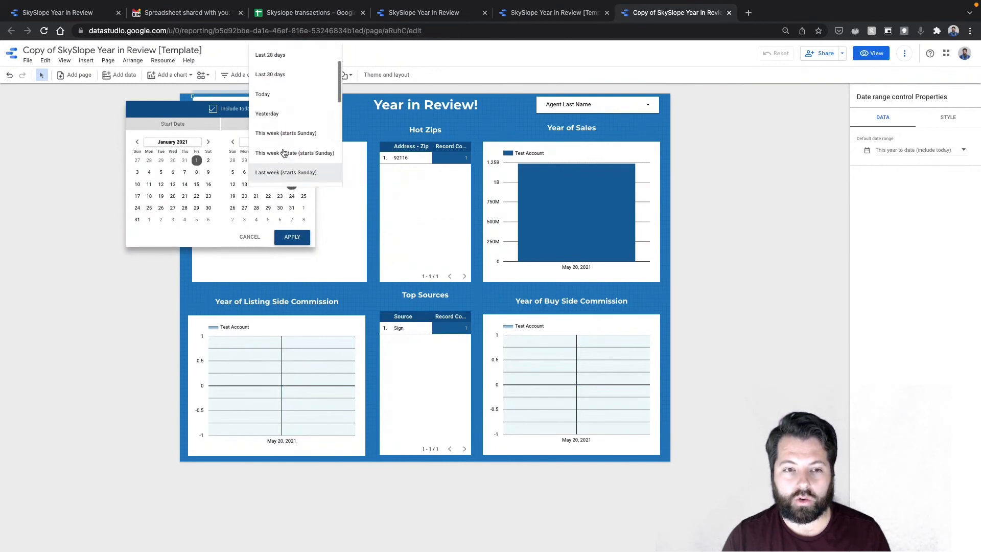
pyautogui.scroll(1, 284, 153)
pyautogui.click(284, 136)
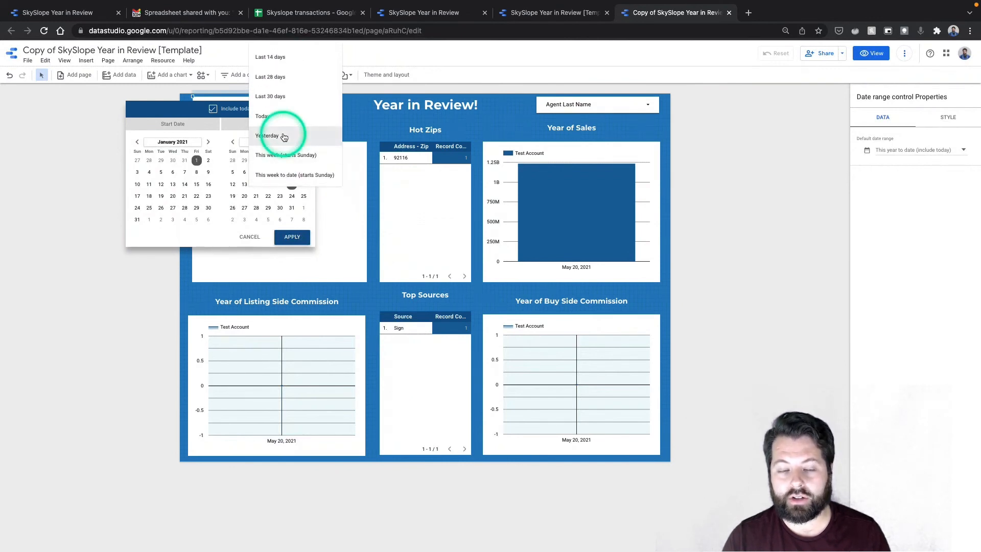
pyautogui.click(544, 108)
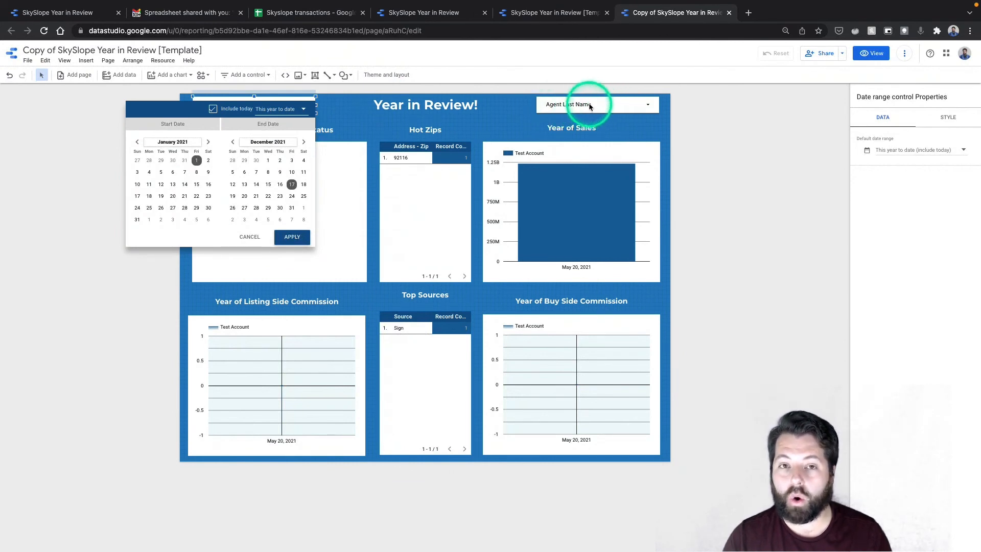
pyautogui.click(661, 124)
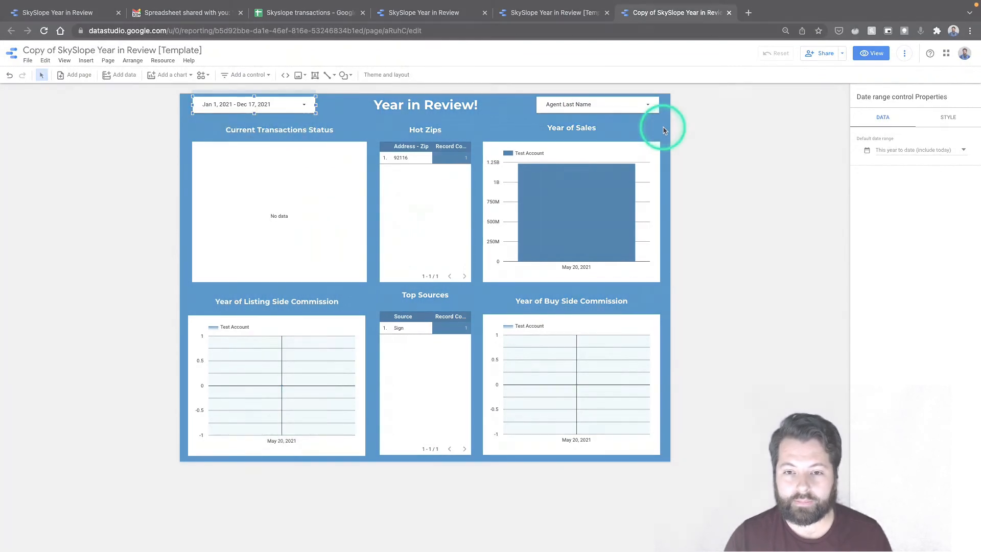